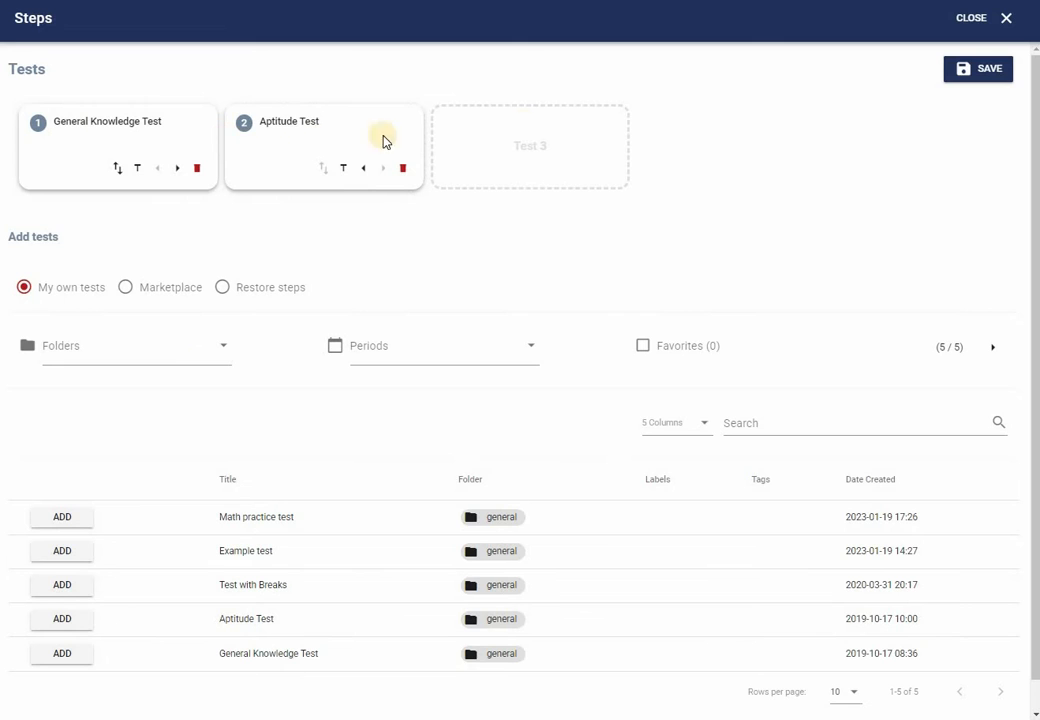
Save the General Knowledge Test and Aptitude Test steps and return to the Tasks list
left_click(976, 84)
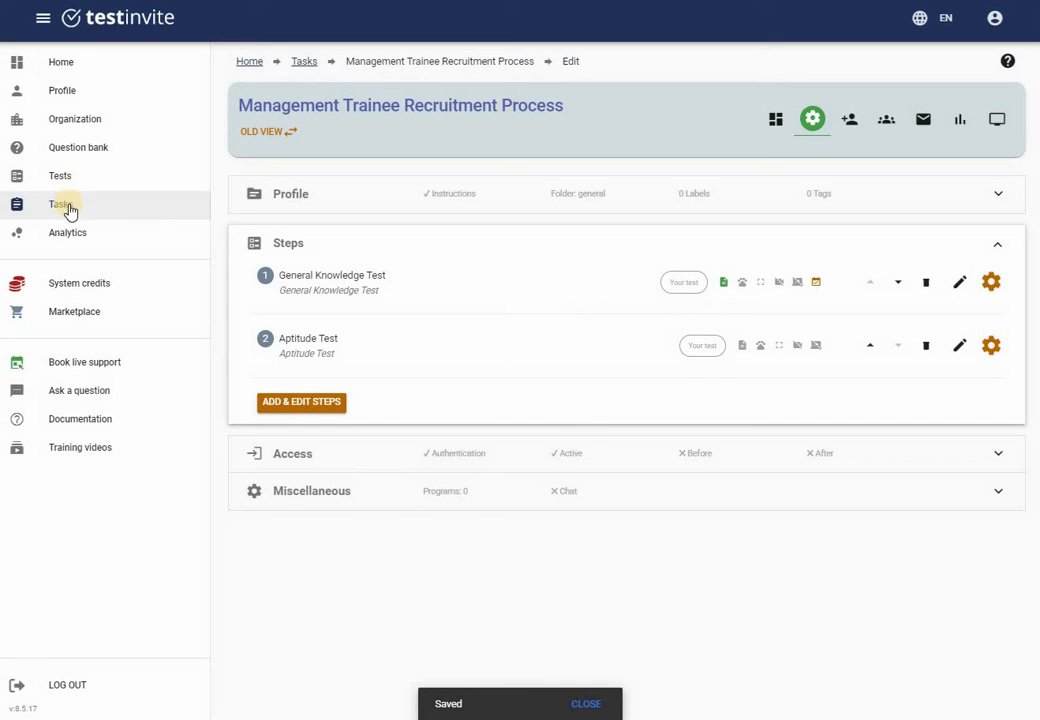
left_click(66, 206)
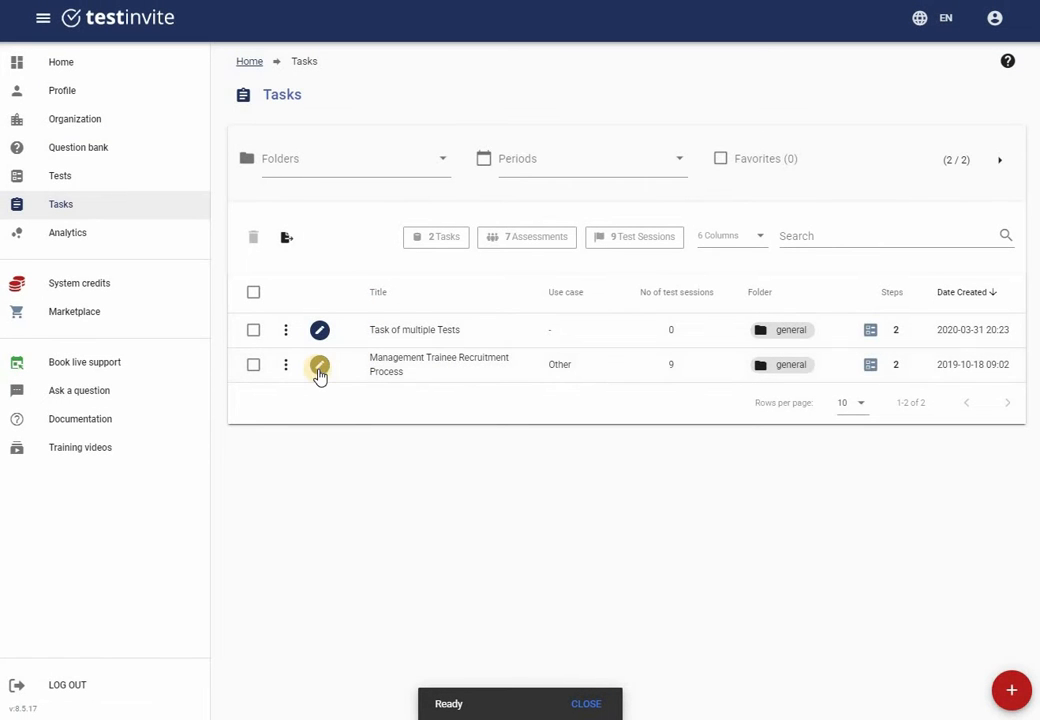
Open the Management Trainee Recruitment Process task and switch to its settings page
left_click(319, 366)
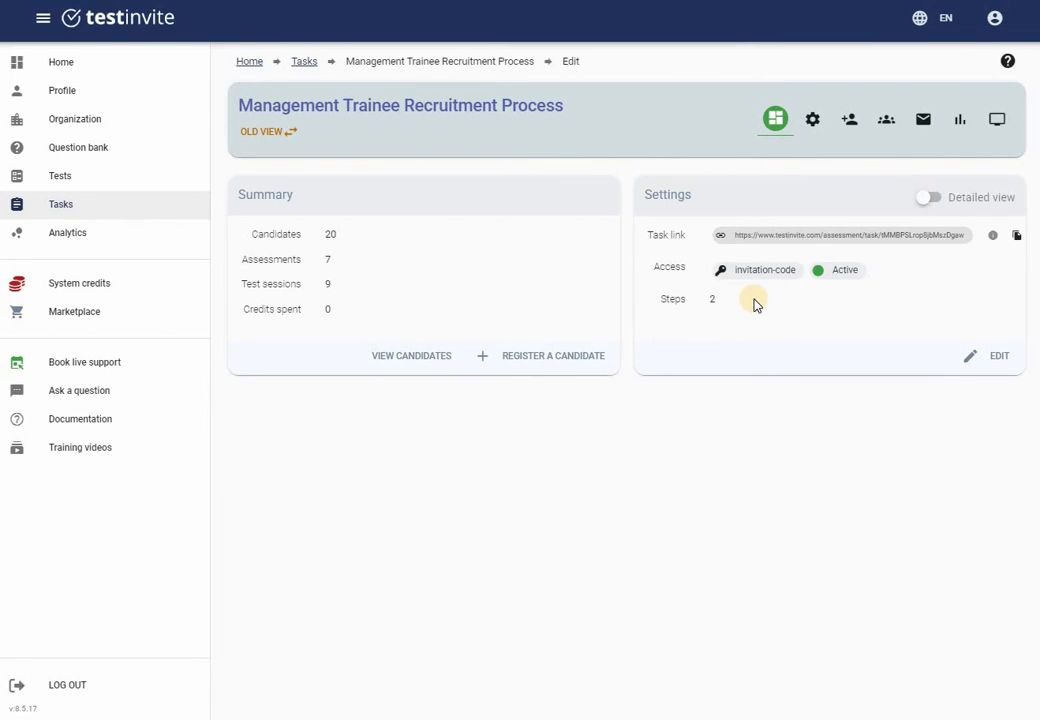
left_click(813, 122)
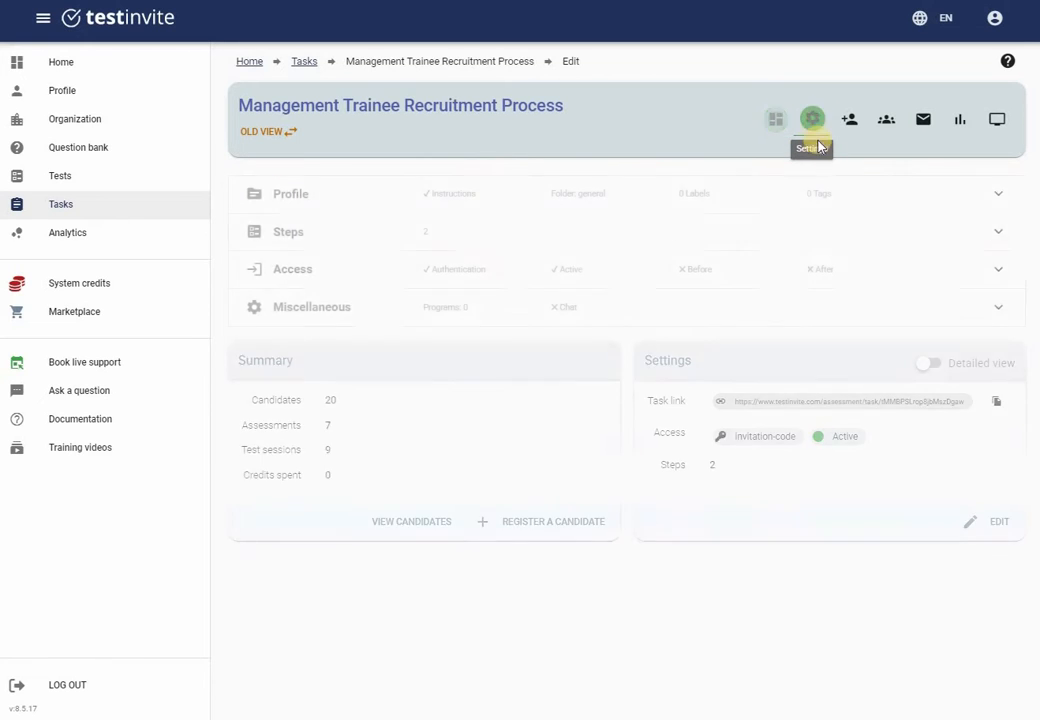
Expand the Steps section and open the General Knowledge Test step's settings
left_click(998, 236)
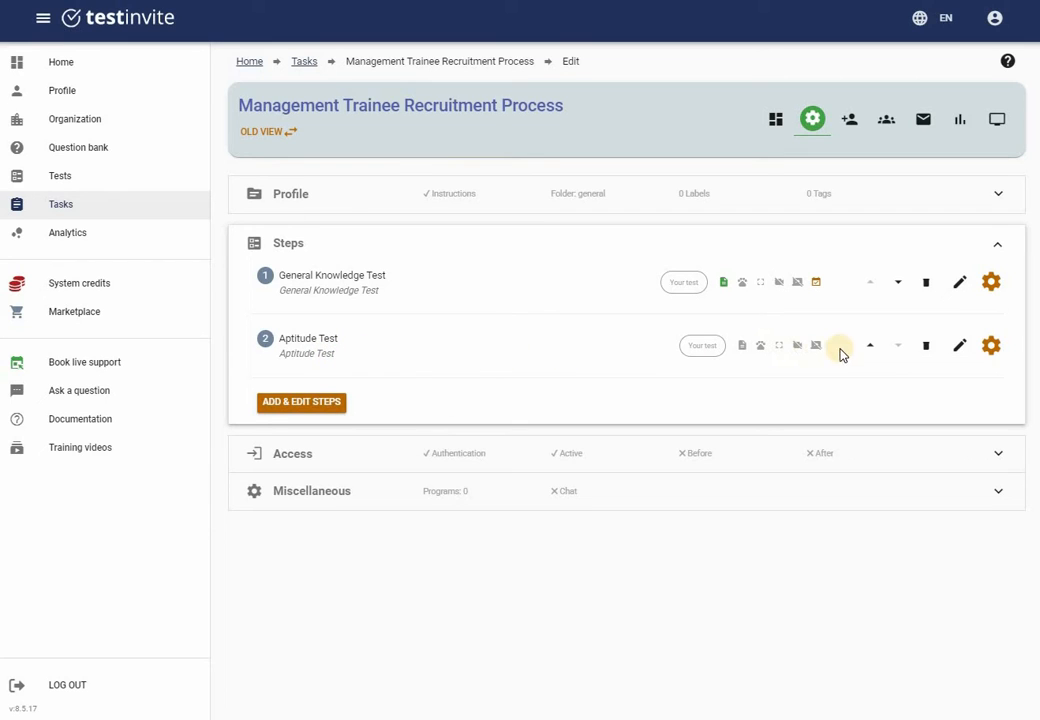
left_click(993, 290)
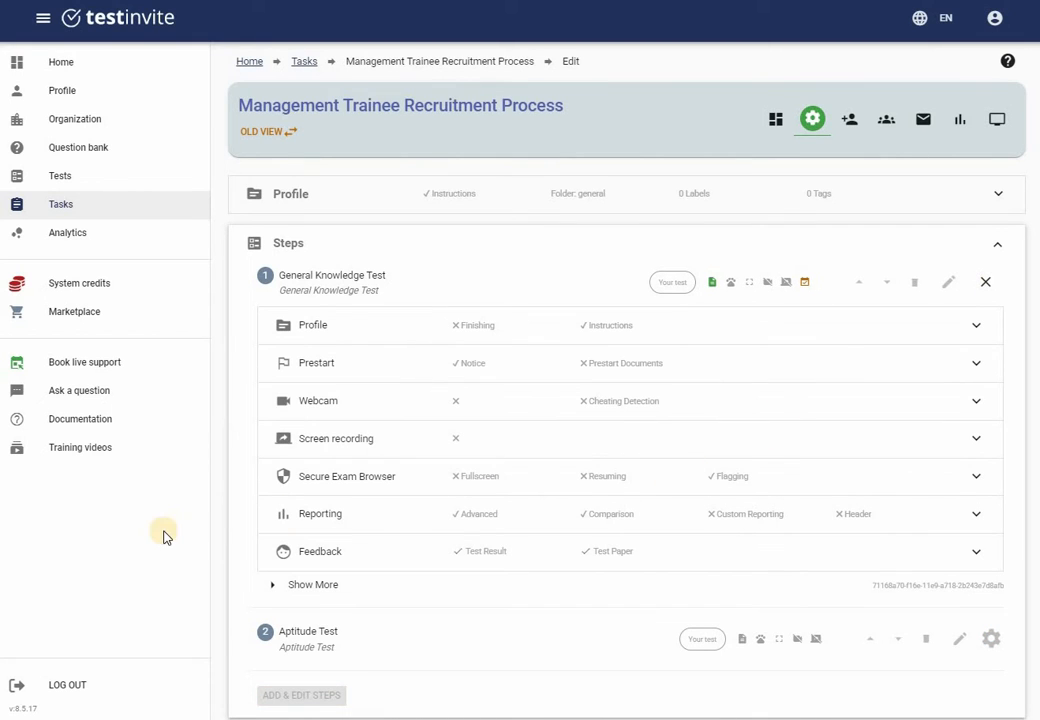
Set webcam monitoring to Record video with Cheating Detection on, and save
left_click(976, 405)
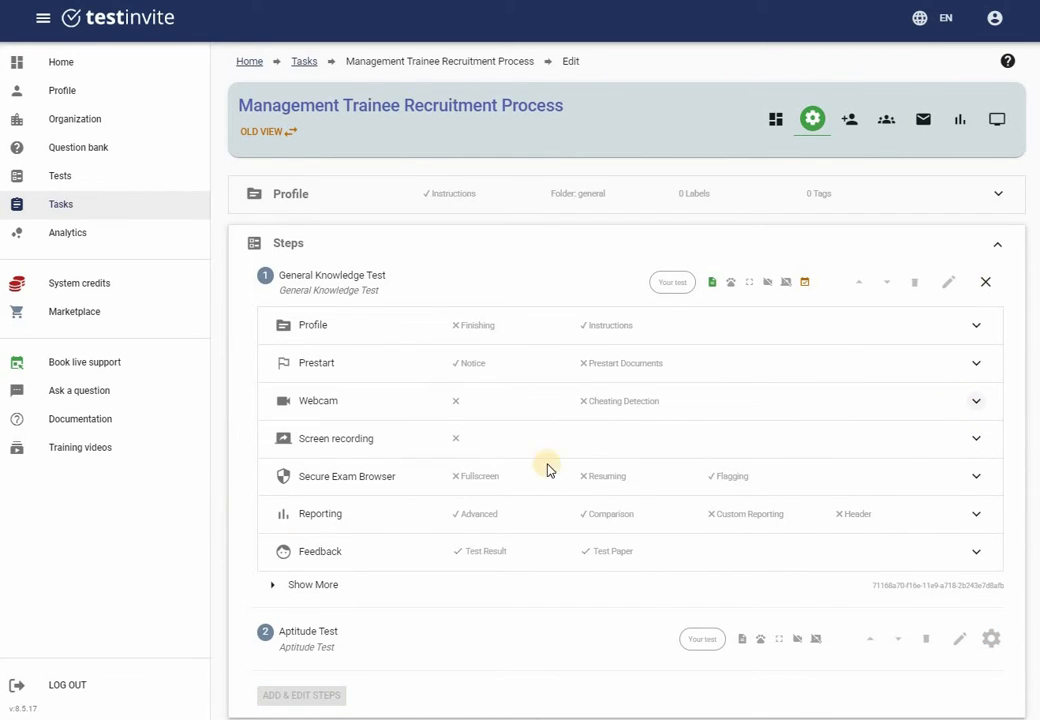
left_click(385, 472)
left_click(345, 500)
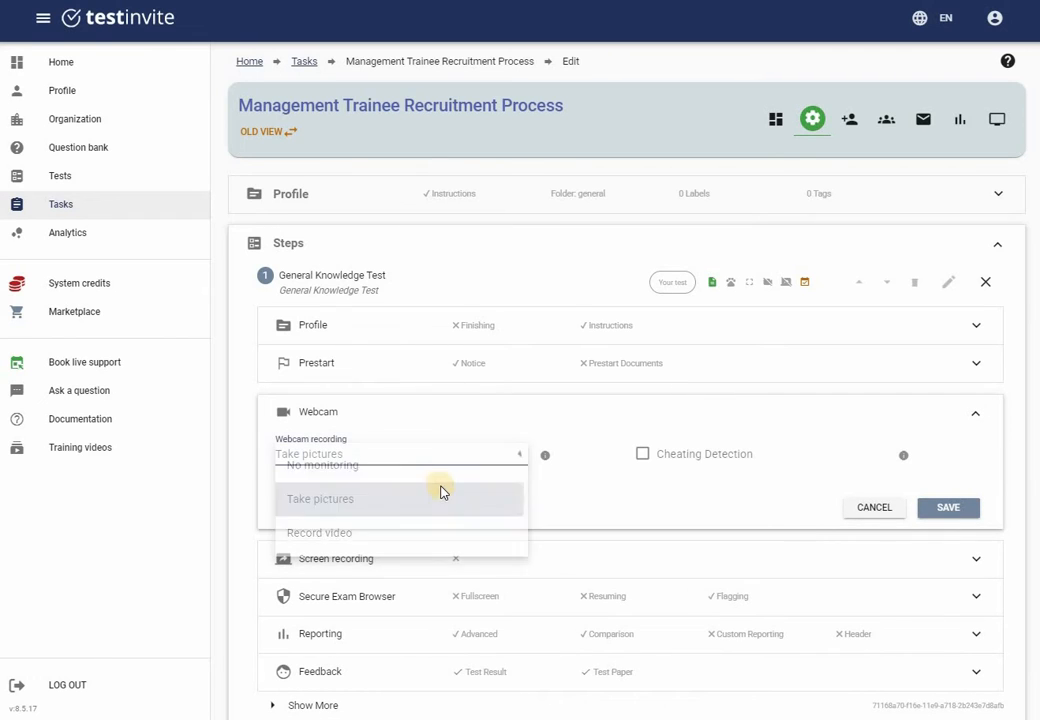
left_click(370, 464)
left_click(328, 535)
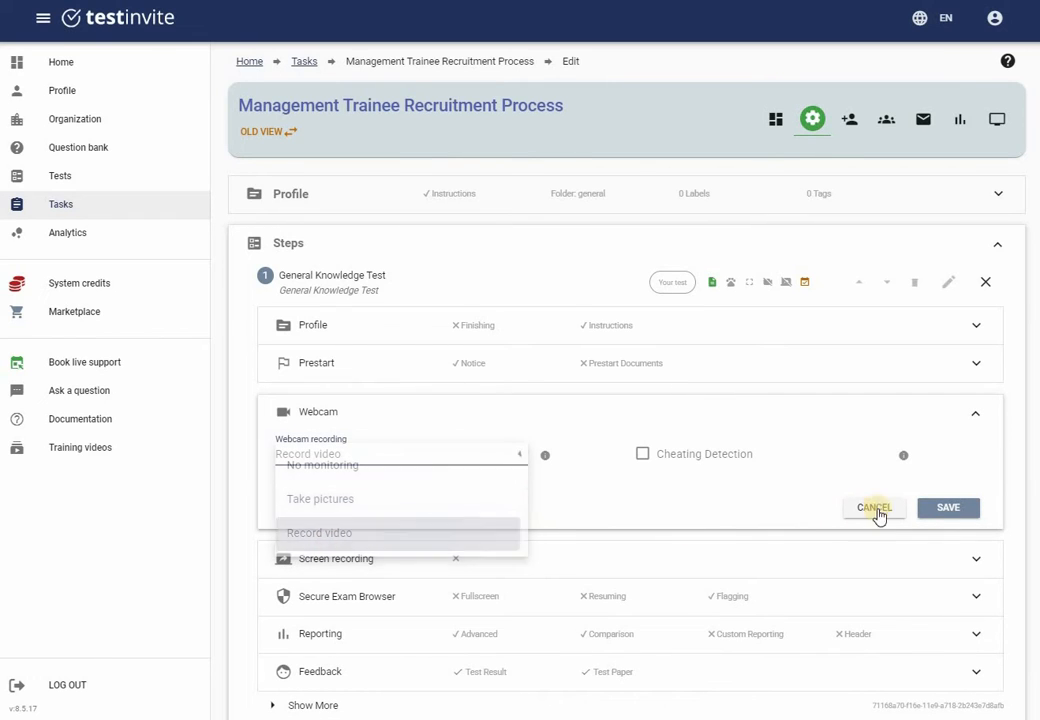
left_click(642, 453)
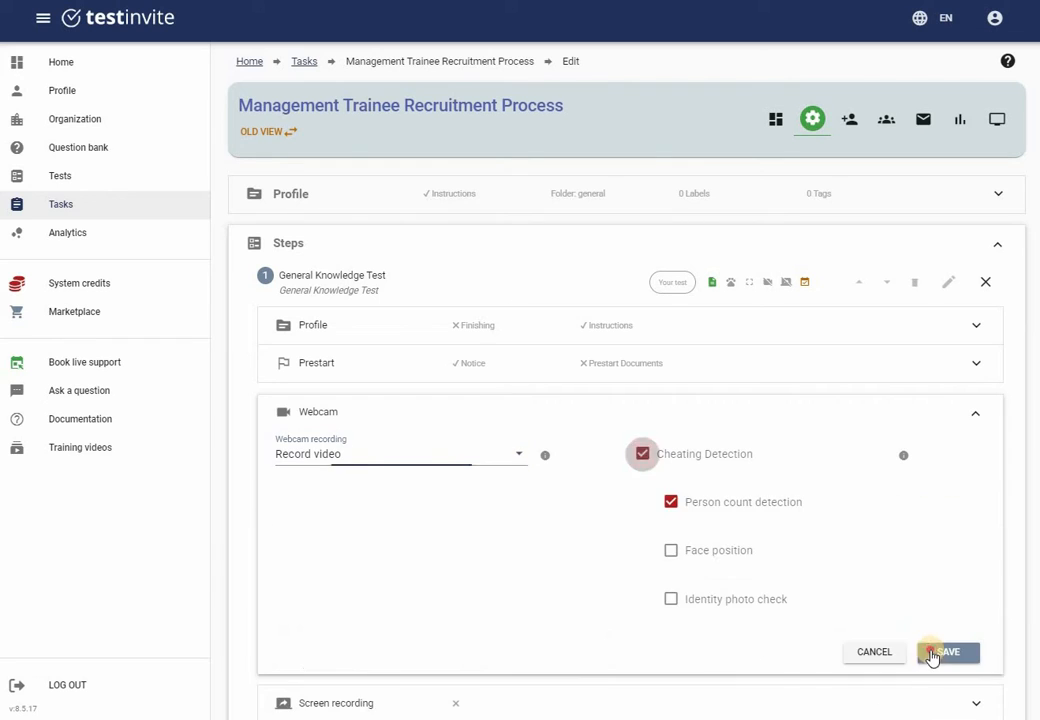
left_click(935, 655)
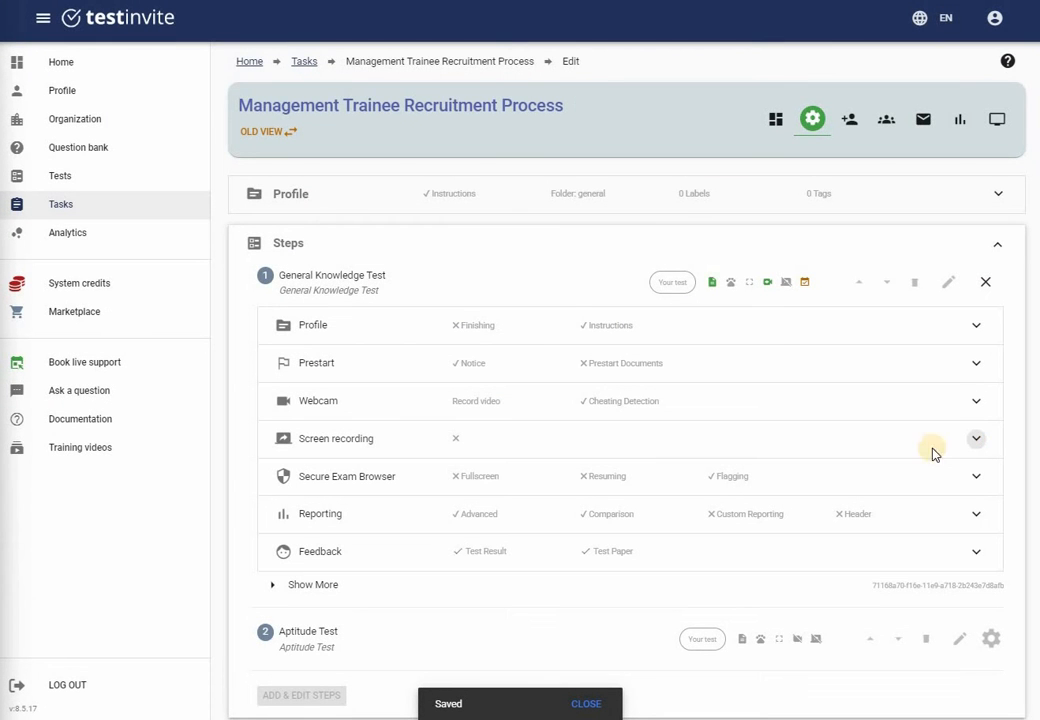
Set screen recording to Take pictures
left_click(933, 451)
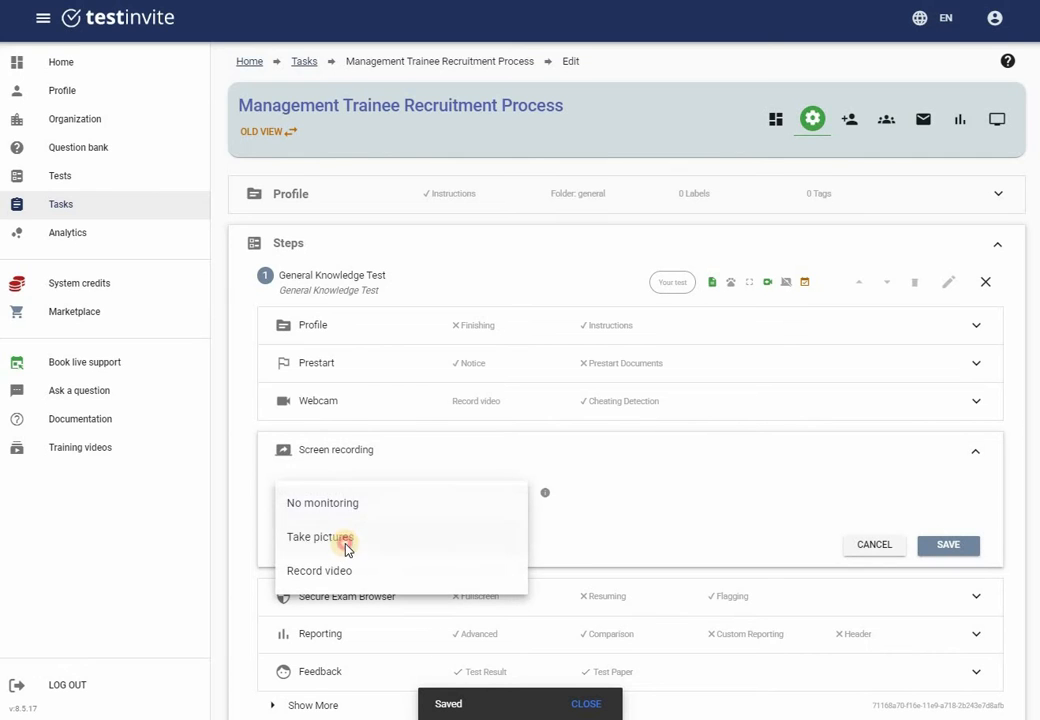
left_click(348, 540)
left_click(948, 547)
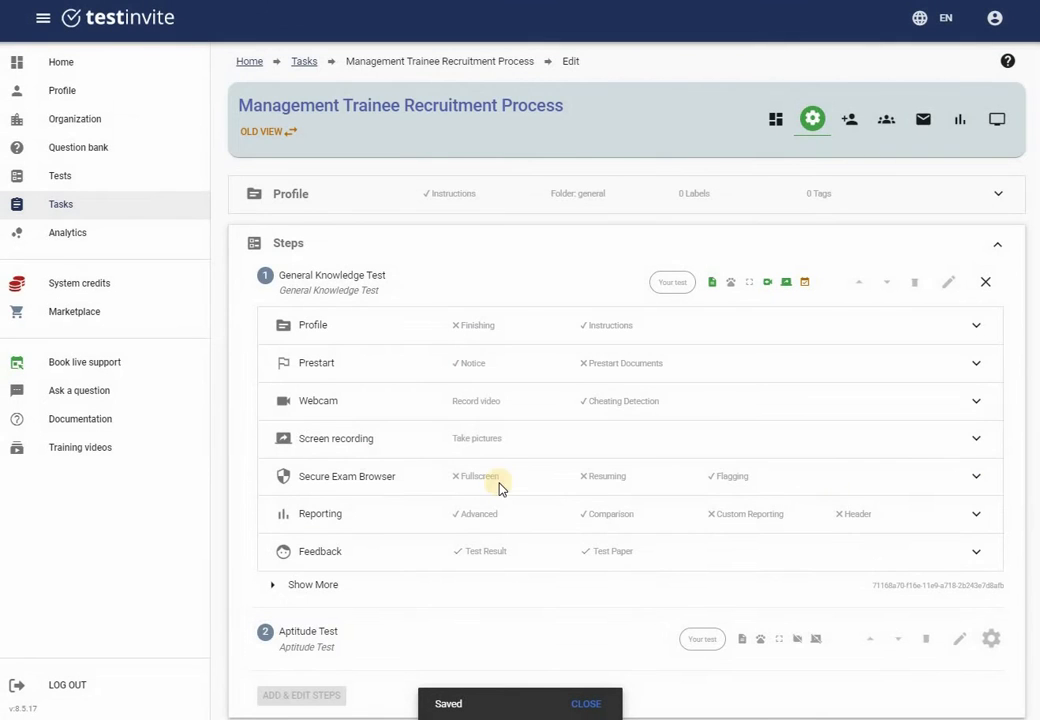
Enable real-time detailed logging, enforced fullscreen and test resuming in Secure Exam Browser settings
left_click(429, 481)
scroll(293, 413, "down", 2)
left_click(294, 398)
left_click(293, 448)
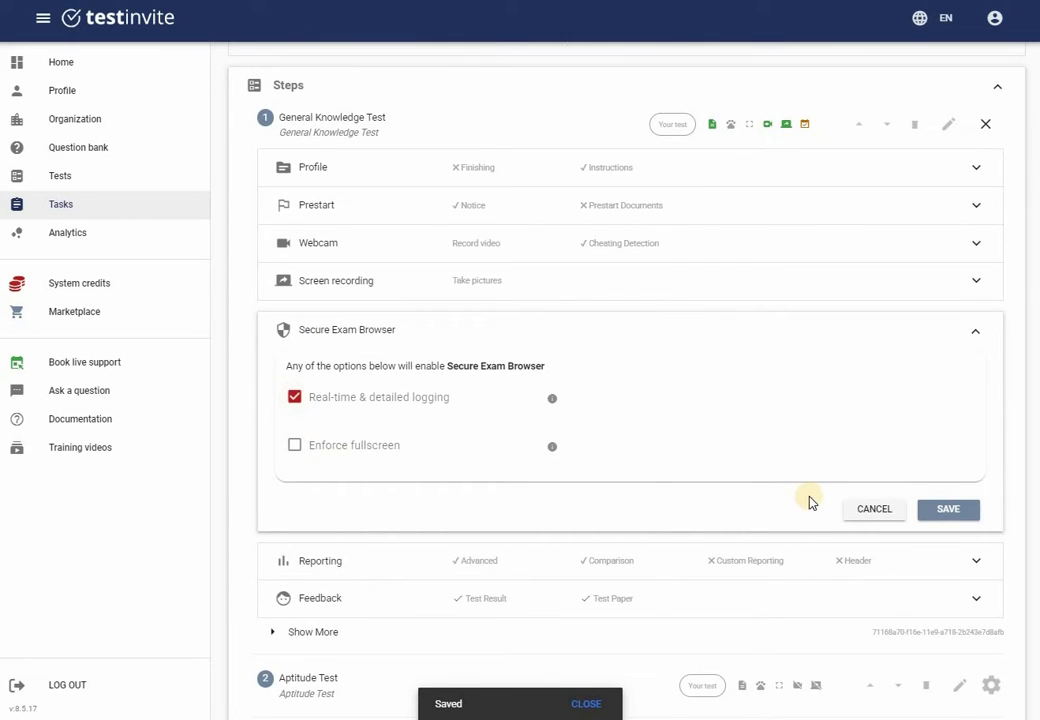
scroll(687, 485, "down", 3)
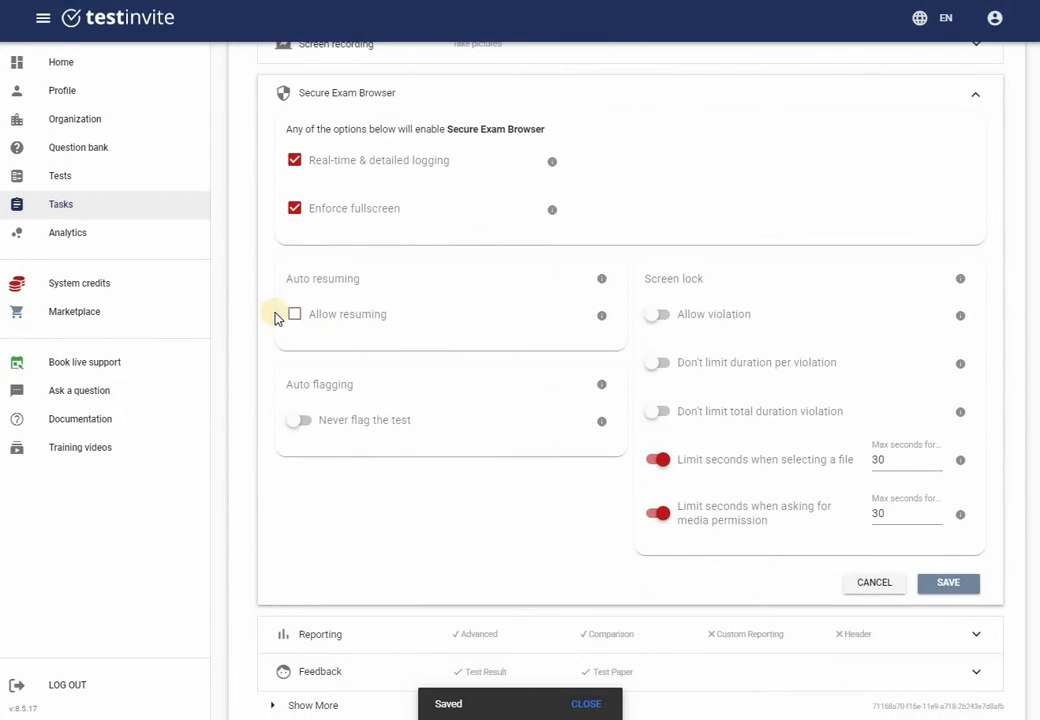
left_click(294, 314)
left_click(944, 593)
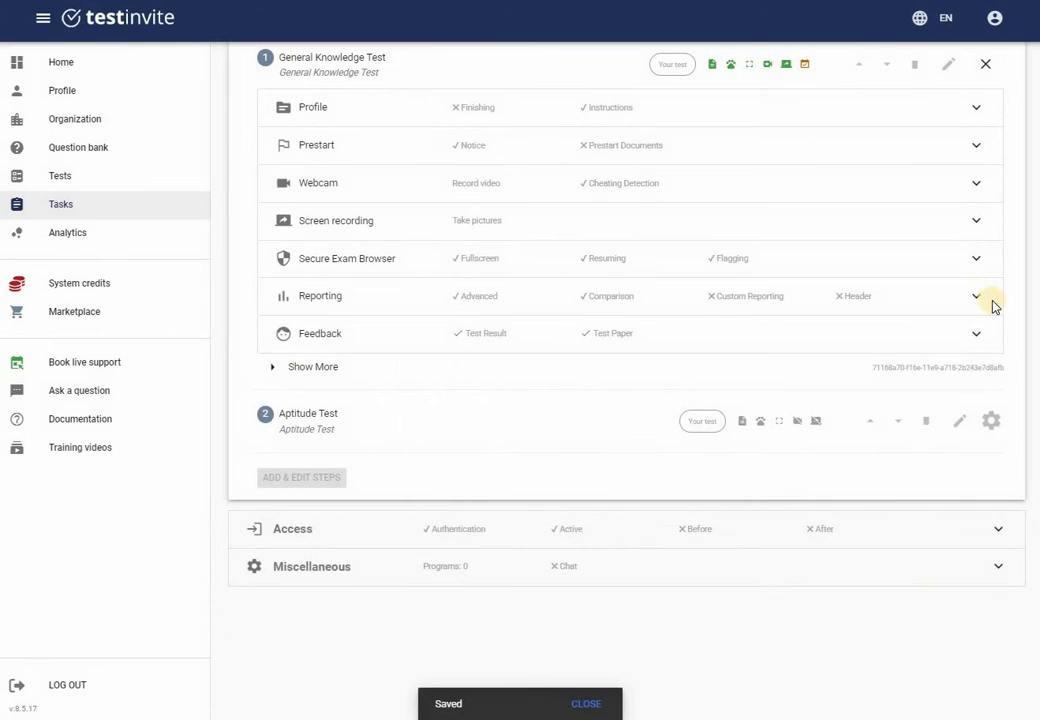
Review the Reporting settings and close them without changes
left_click(979, 295)
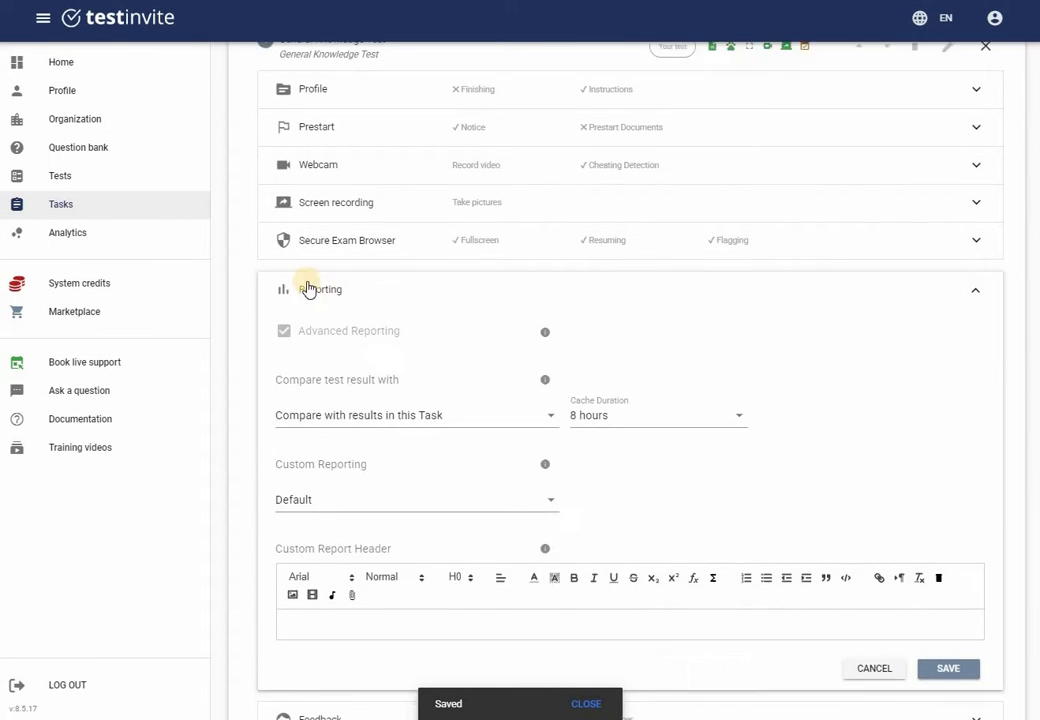
scroll(308, 289, "down", 2)
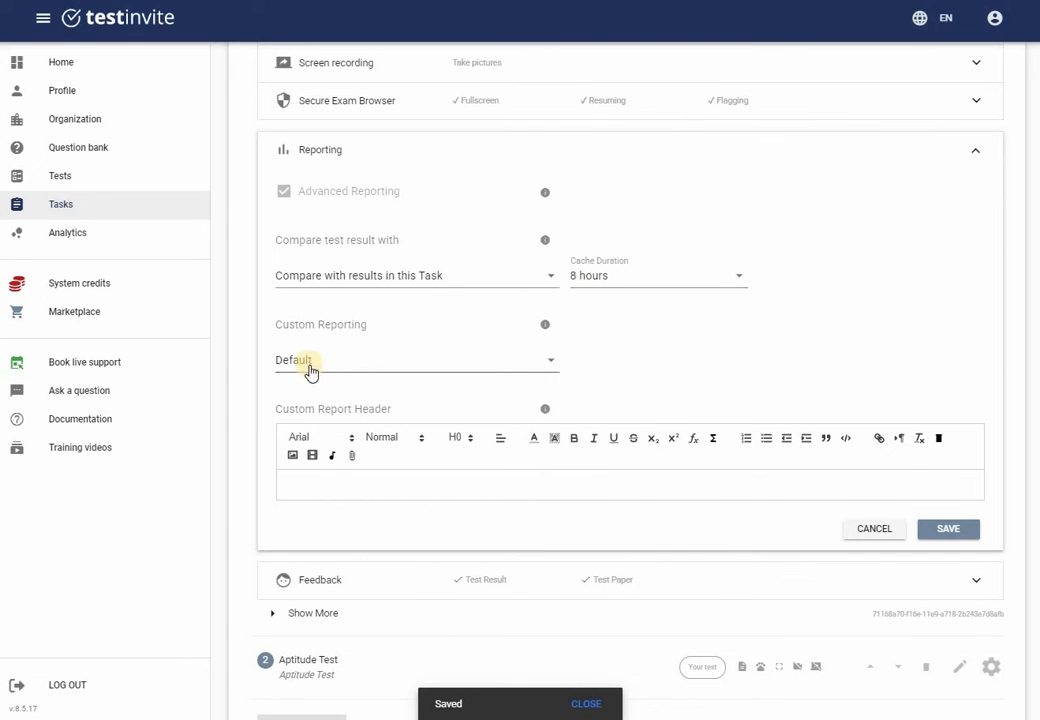
left_click(878, 530)
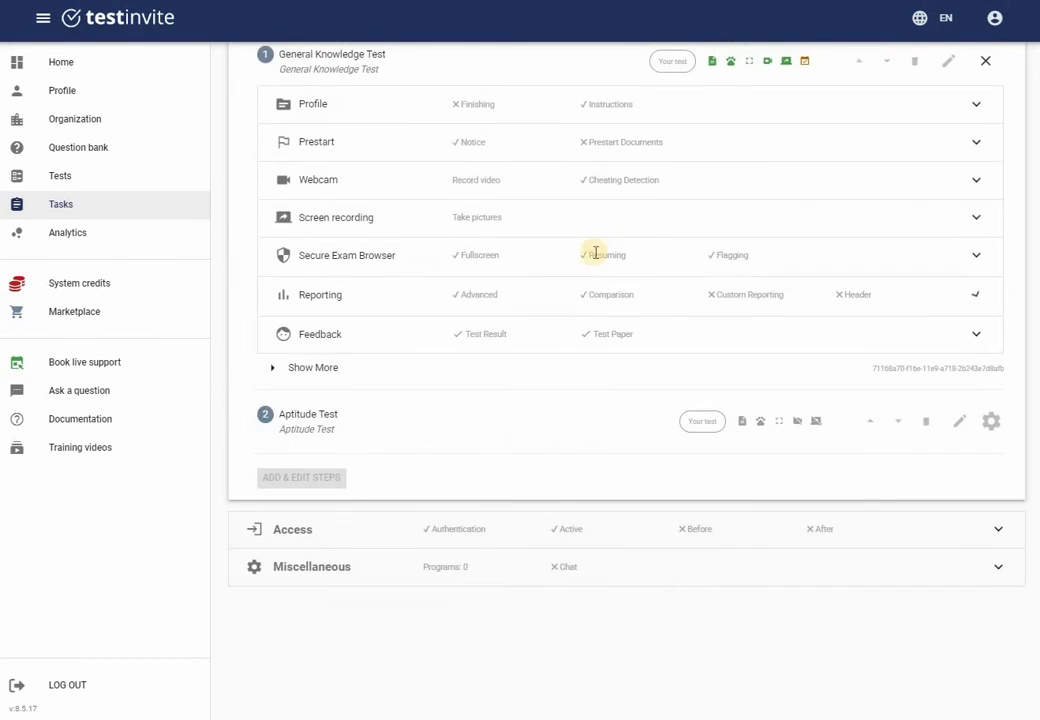
Set the step's availability start date to 2023-01-01 and save
left_click(271, 372)
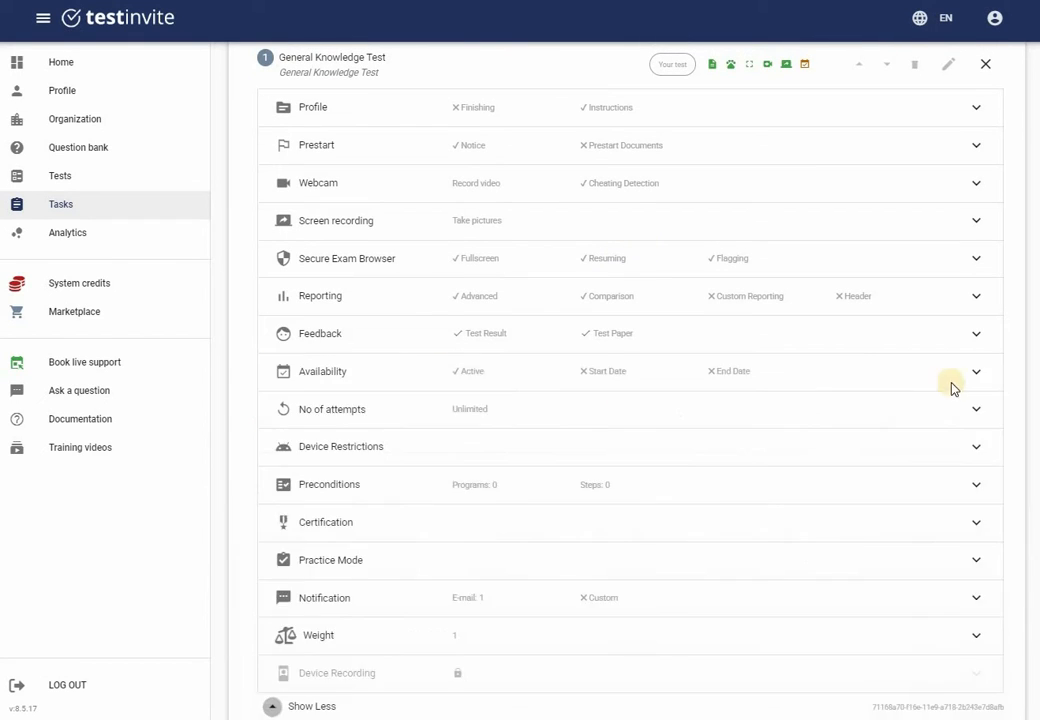
left_click(976, 373)
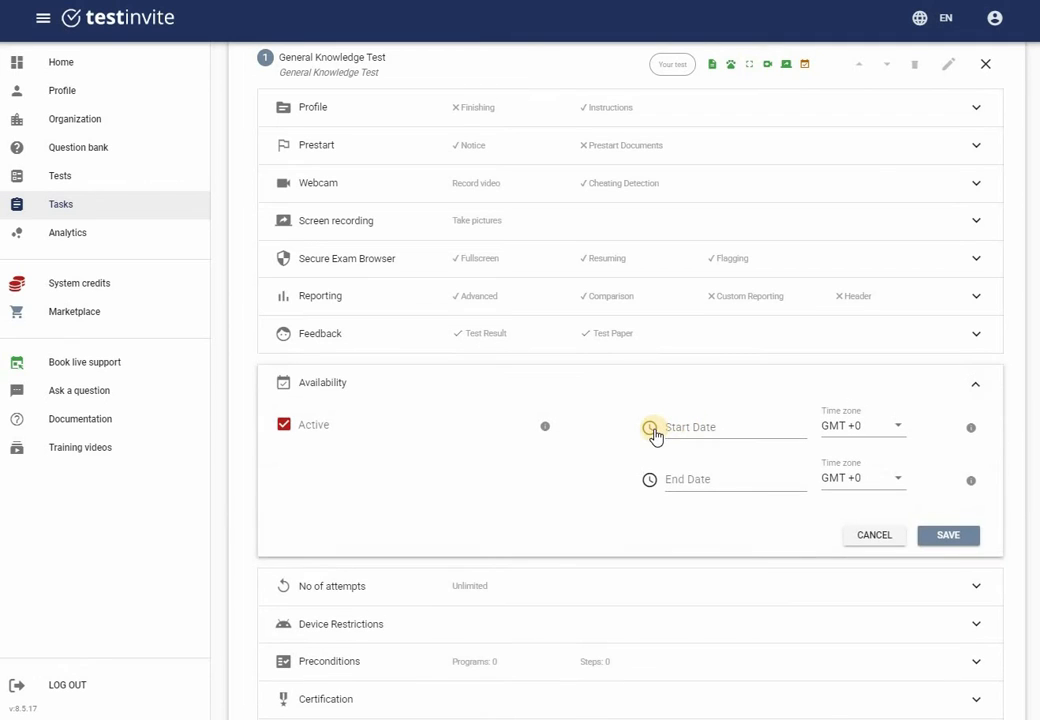
left_click(651, 429)
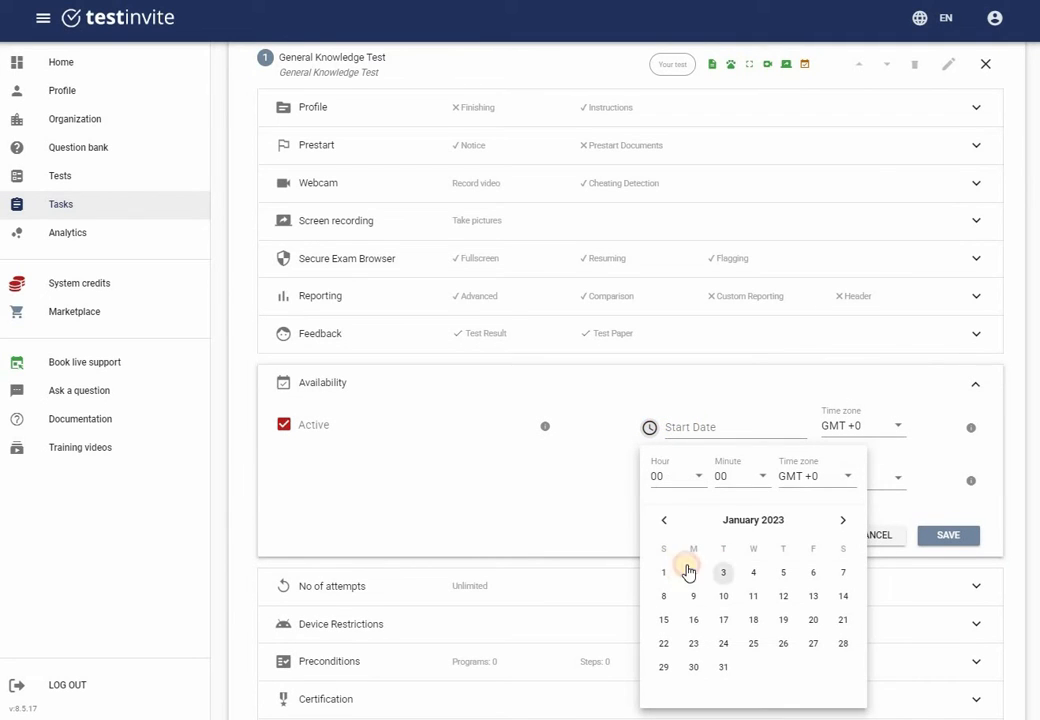
left_click(663, 572)
left_click(950, 534)
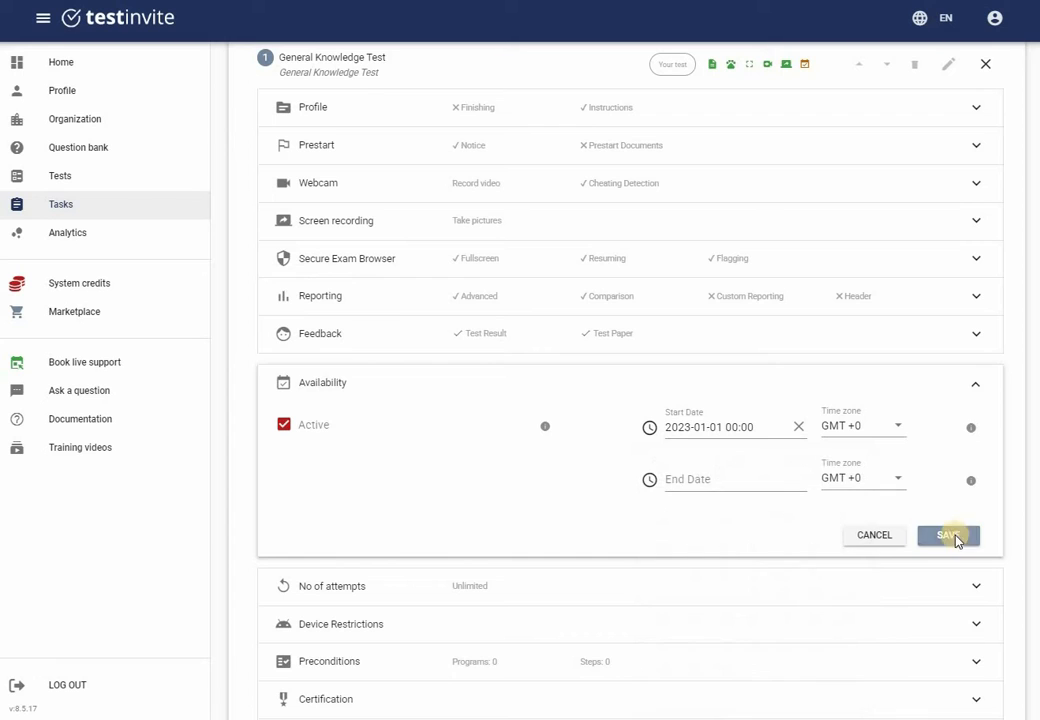
left_click(950, 535)
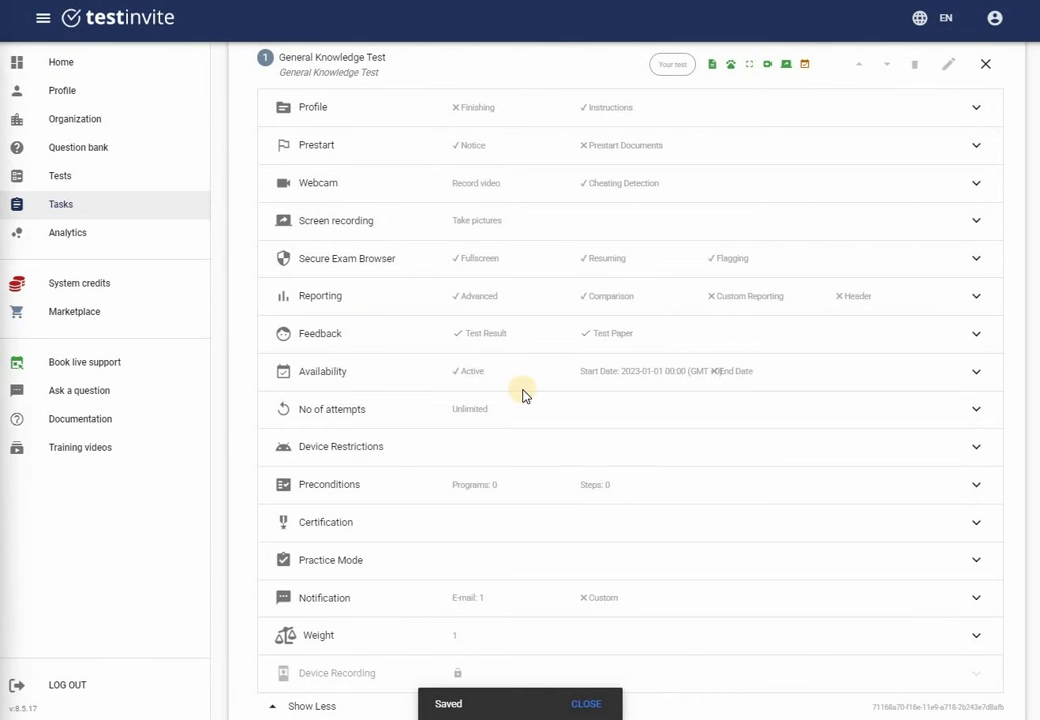
scroll(522, 395, "up", 3)
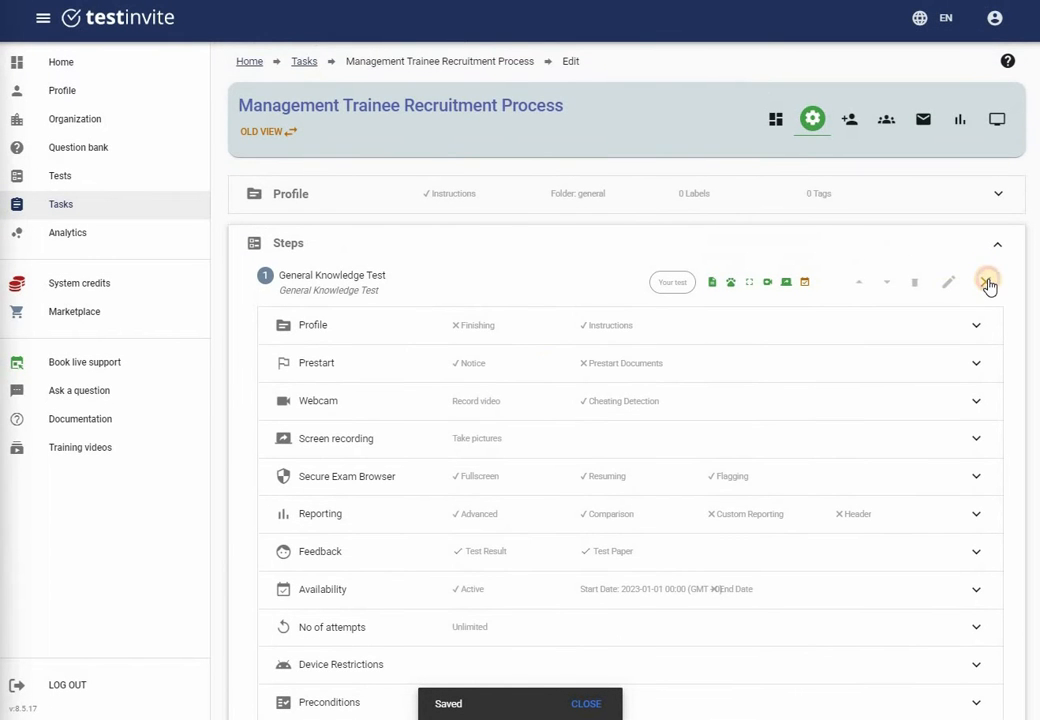
left_click(986, 283)
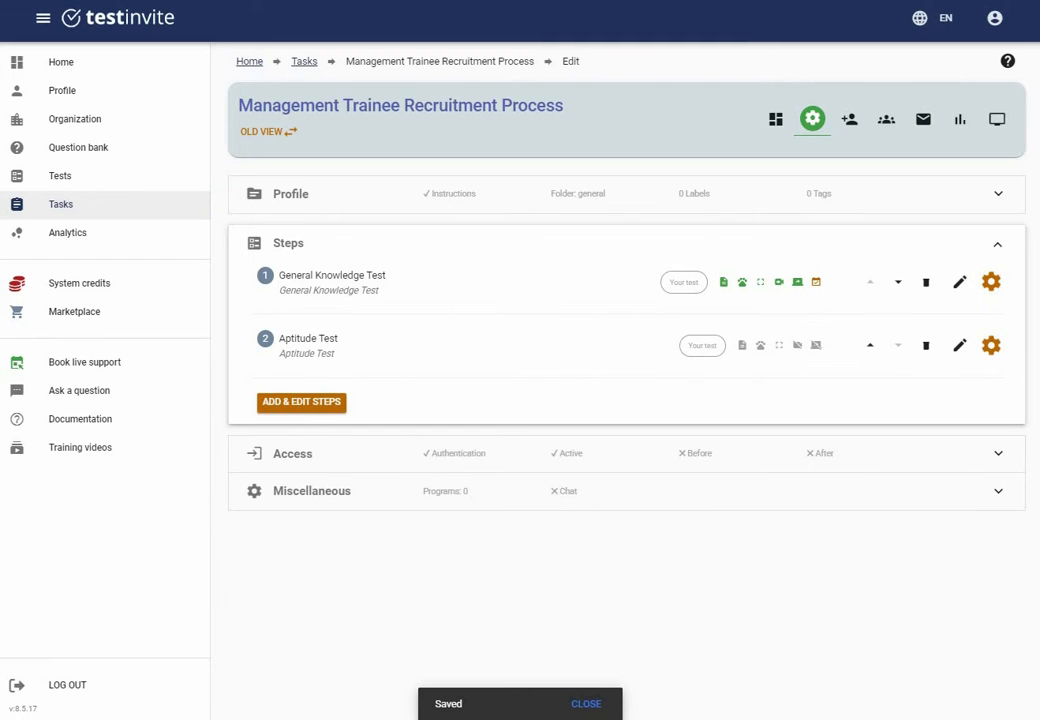
Turn on the access form asking for display name and e-mail, and save it
left_click(987, 247)
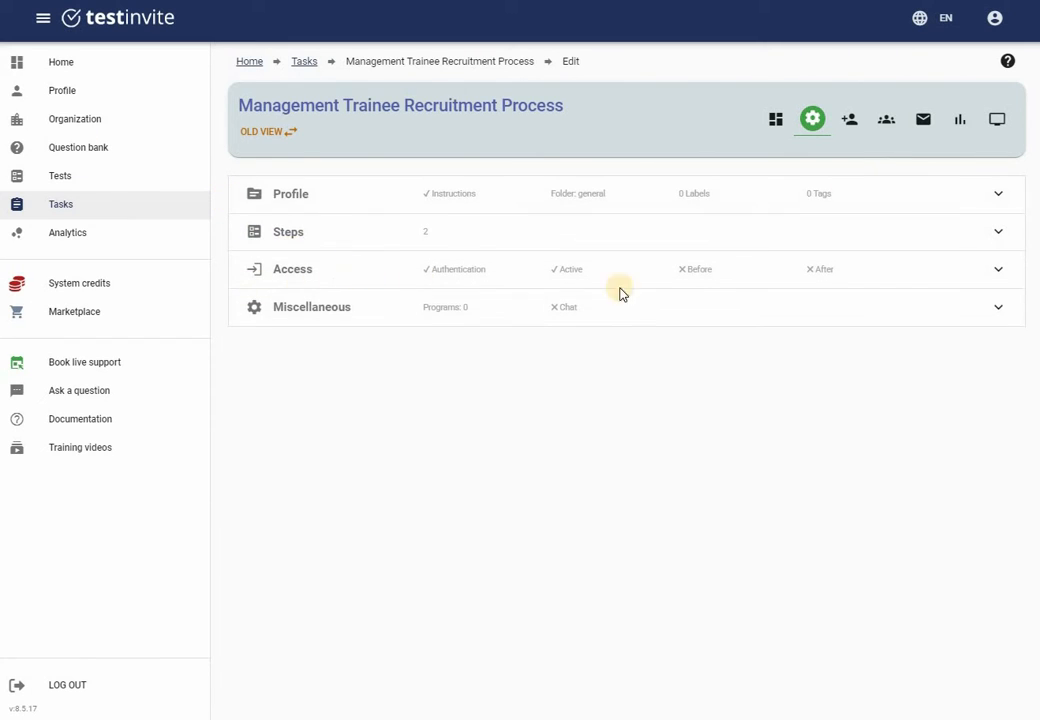
left_click(999, 273)
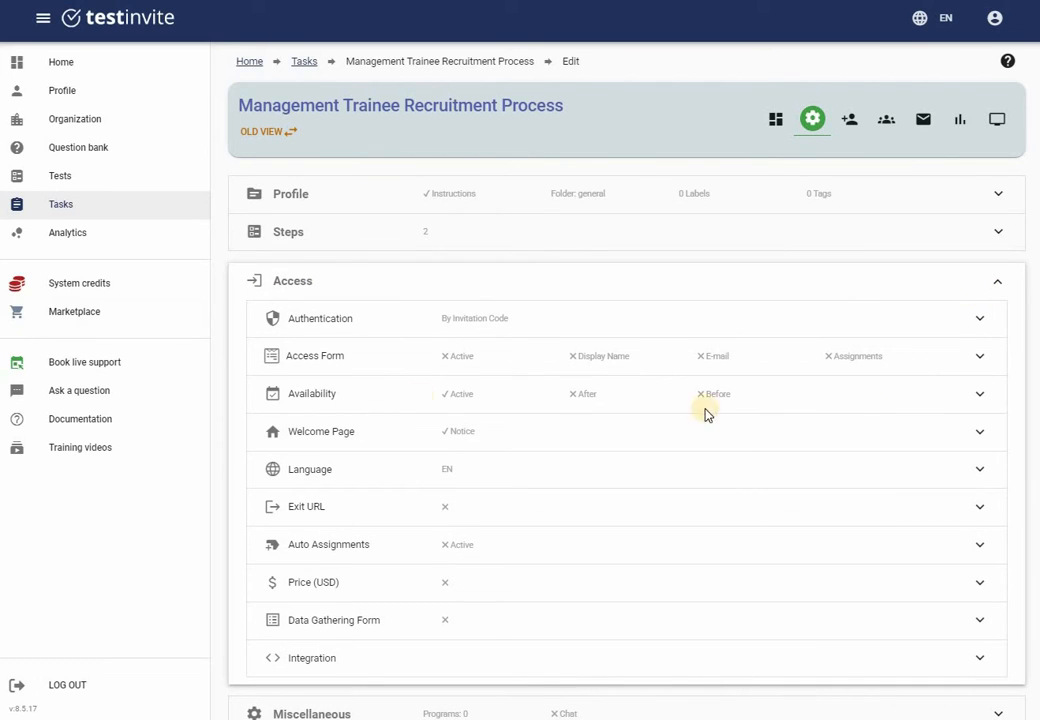
left_click(981, 366)
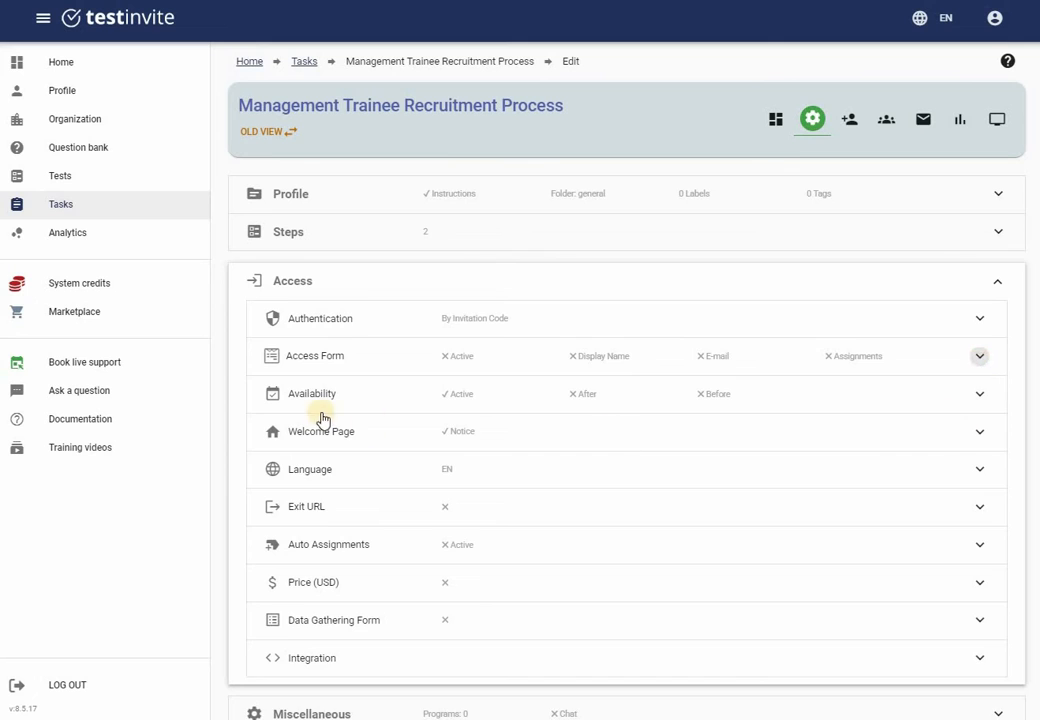
left_click(285, 420)
left_click(649, 421)
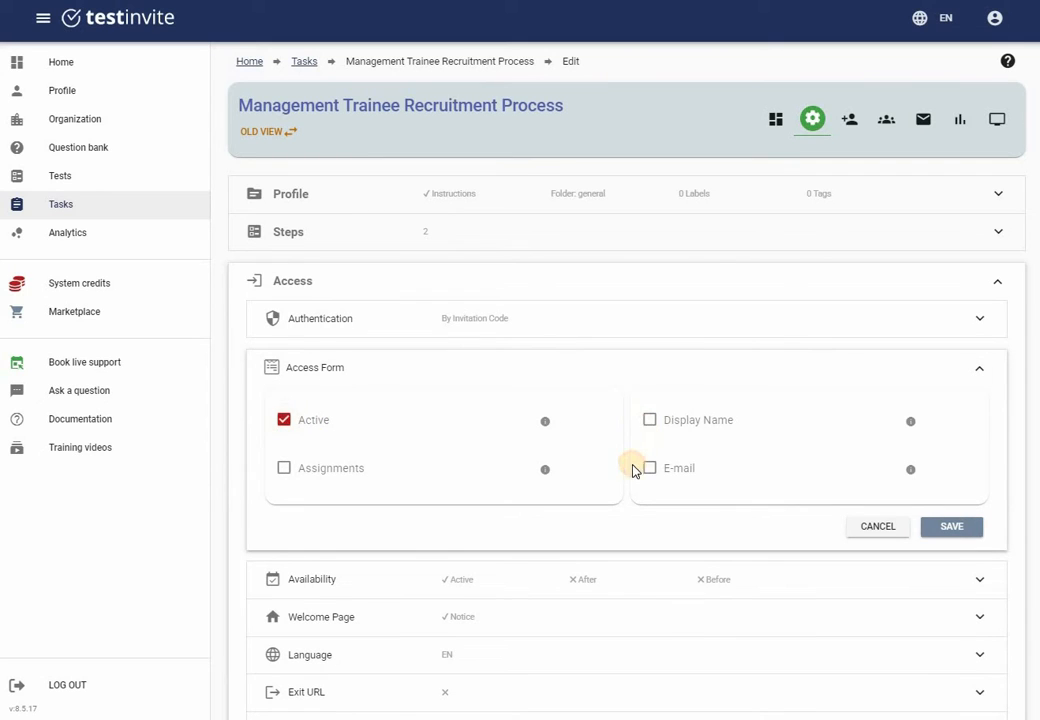
left_click(650, 468)
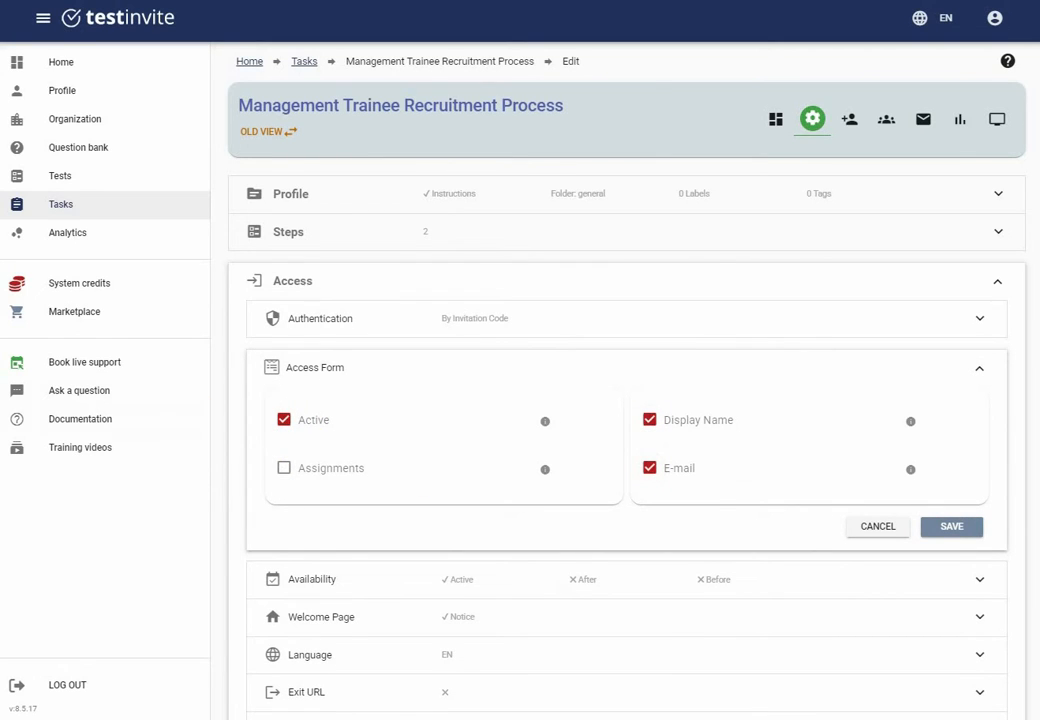
left_click(967, 524)
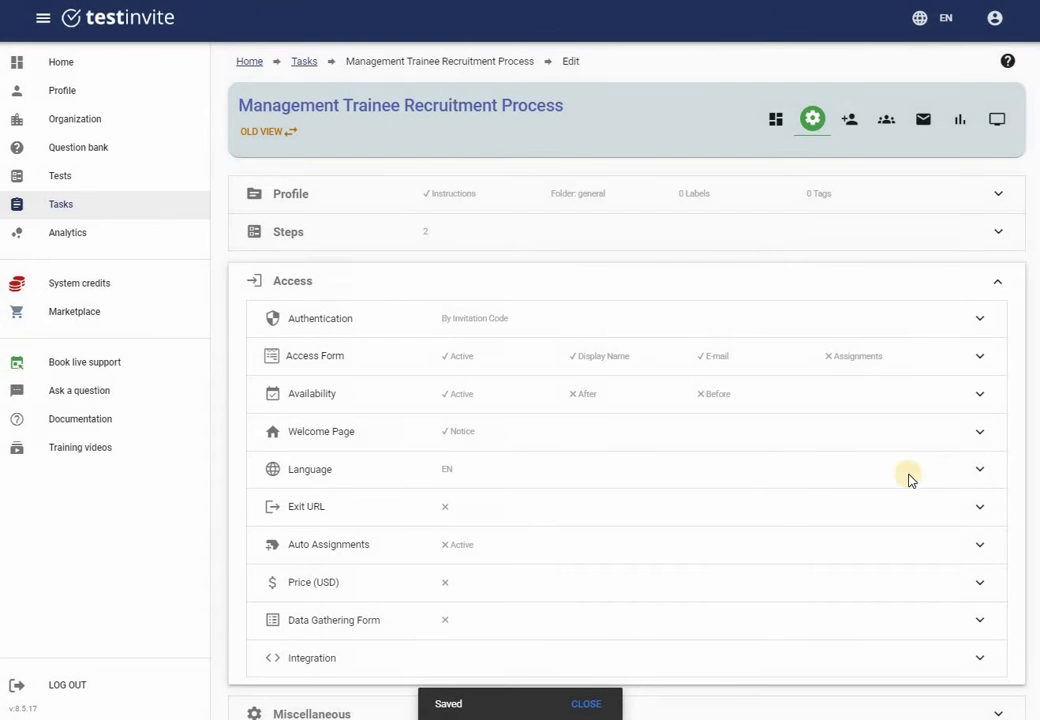
Keep English as the task language and save
left_click(979, 470)
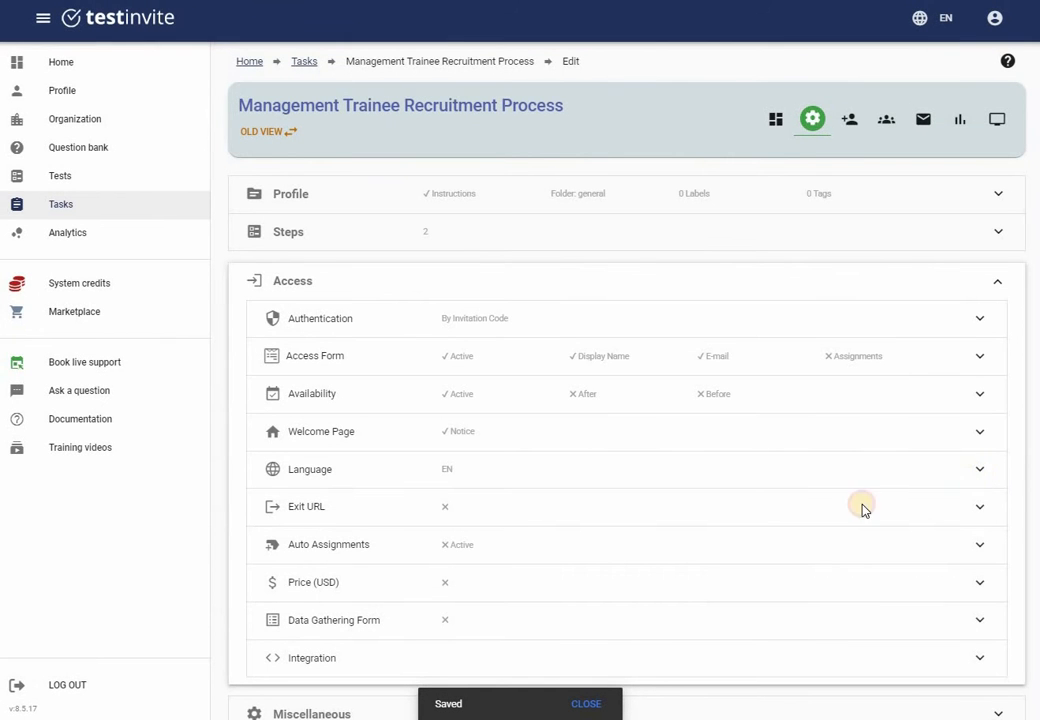
left_click(390, 526)
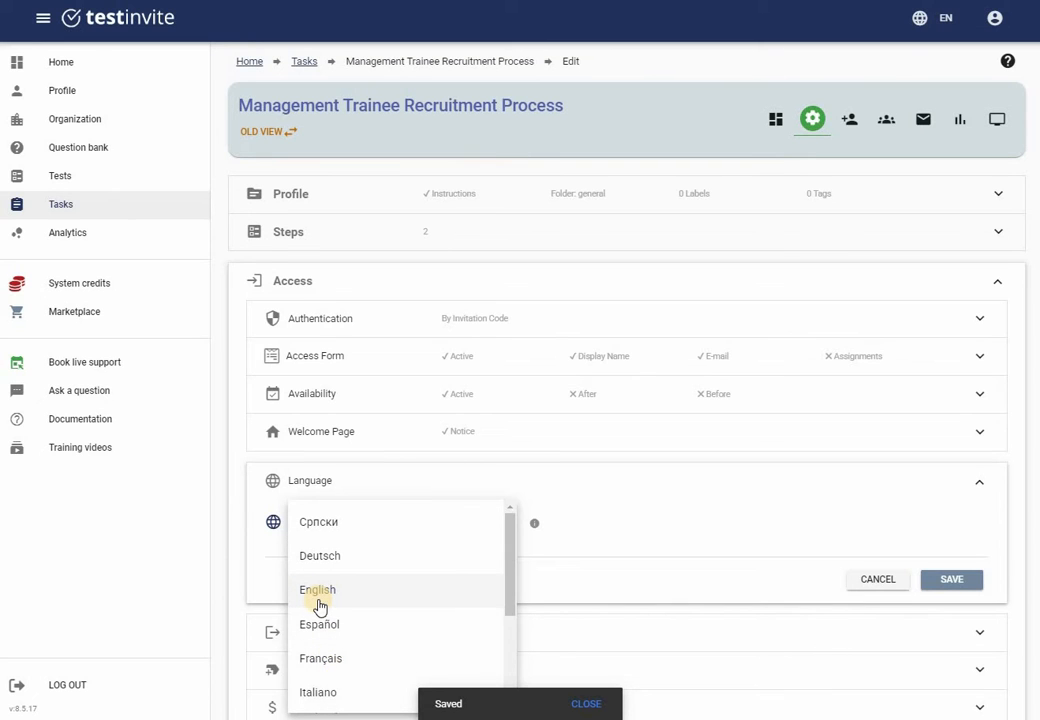
scroll(320, 606, "down", 3)
scroll(320, 606, "up", 5)
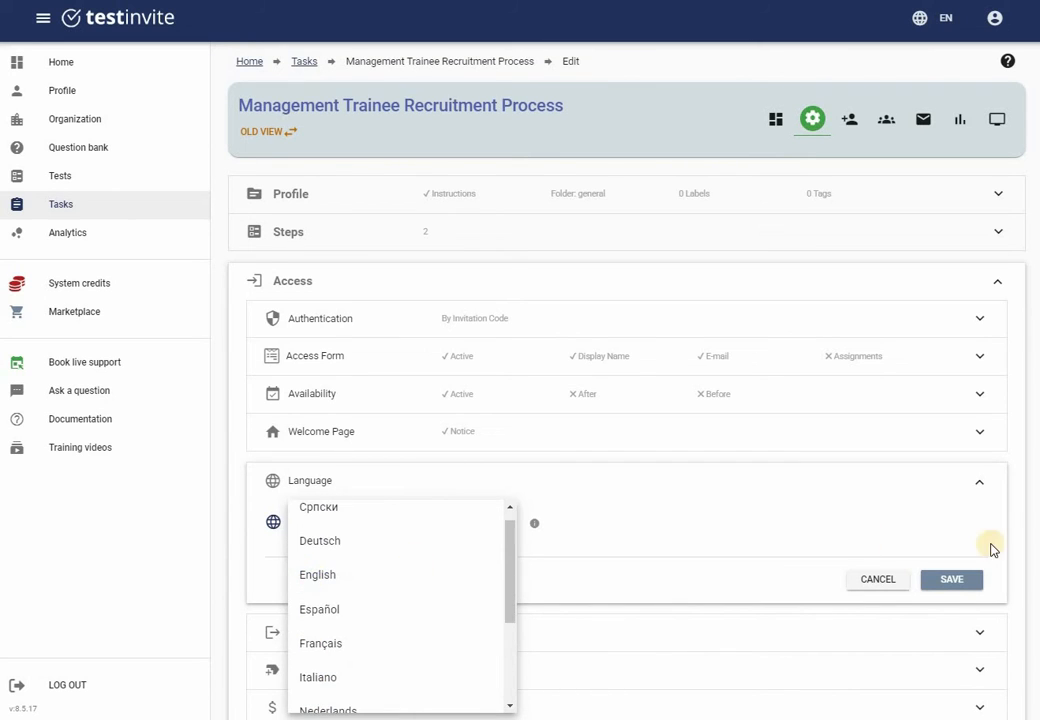
left_click(952, 578)
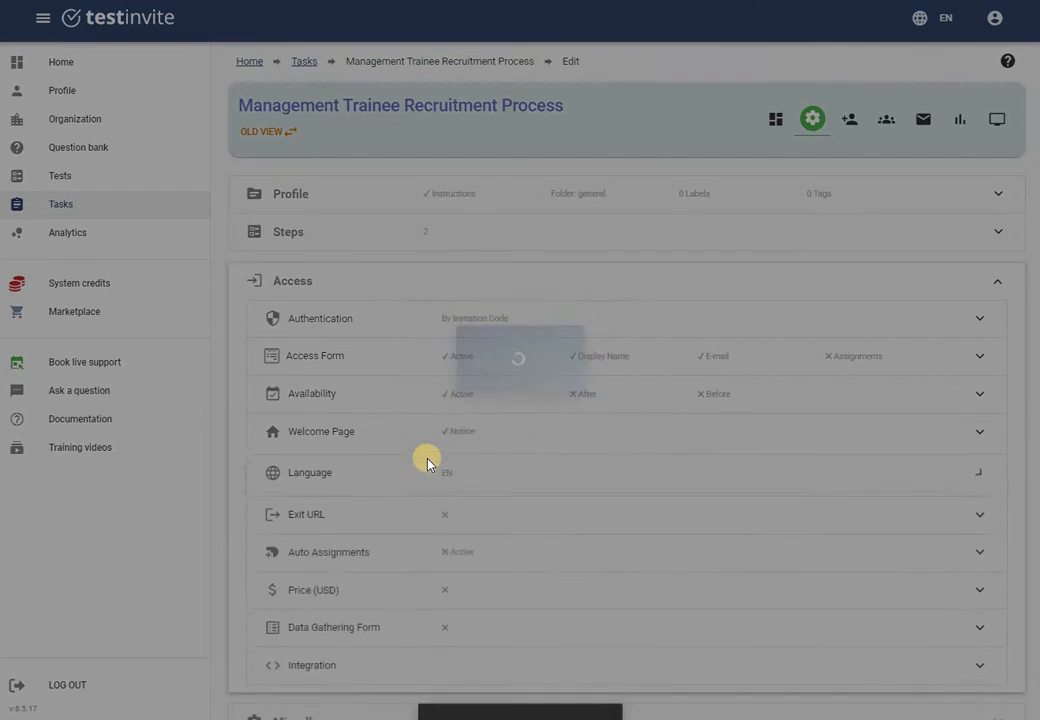
Set task availability from 2023-01-04 to 2023-01-31, save, and collapse Access
scroll(300, 565, "down", 1)
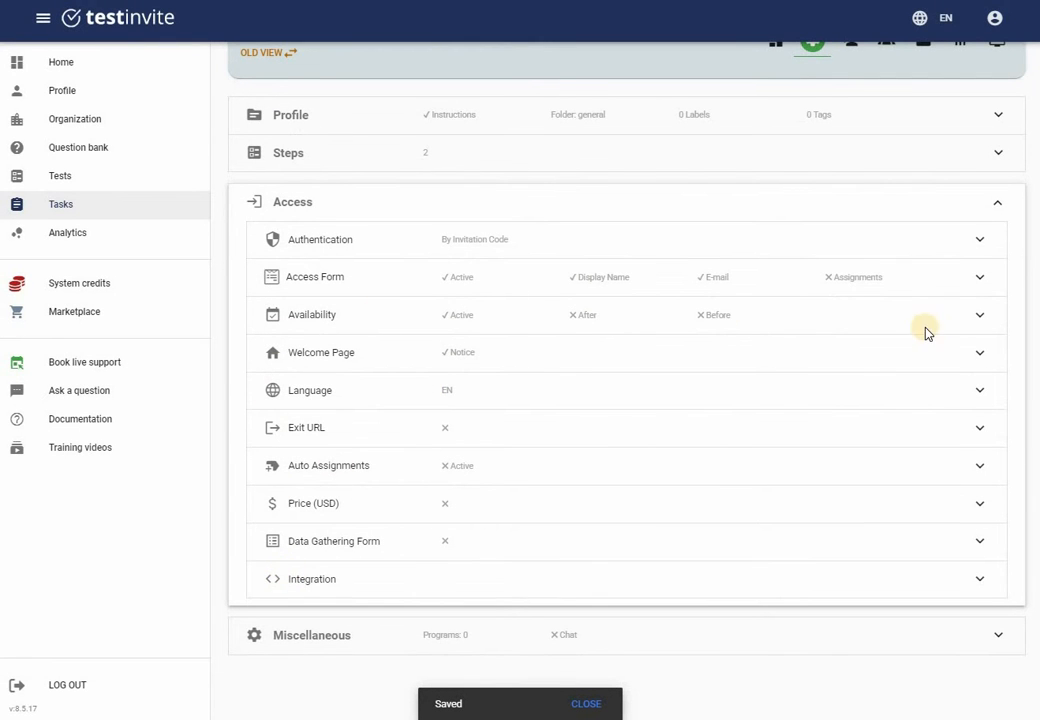
left_click(987, 316)
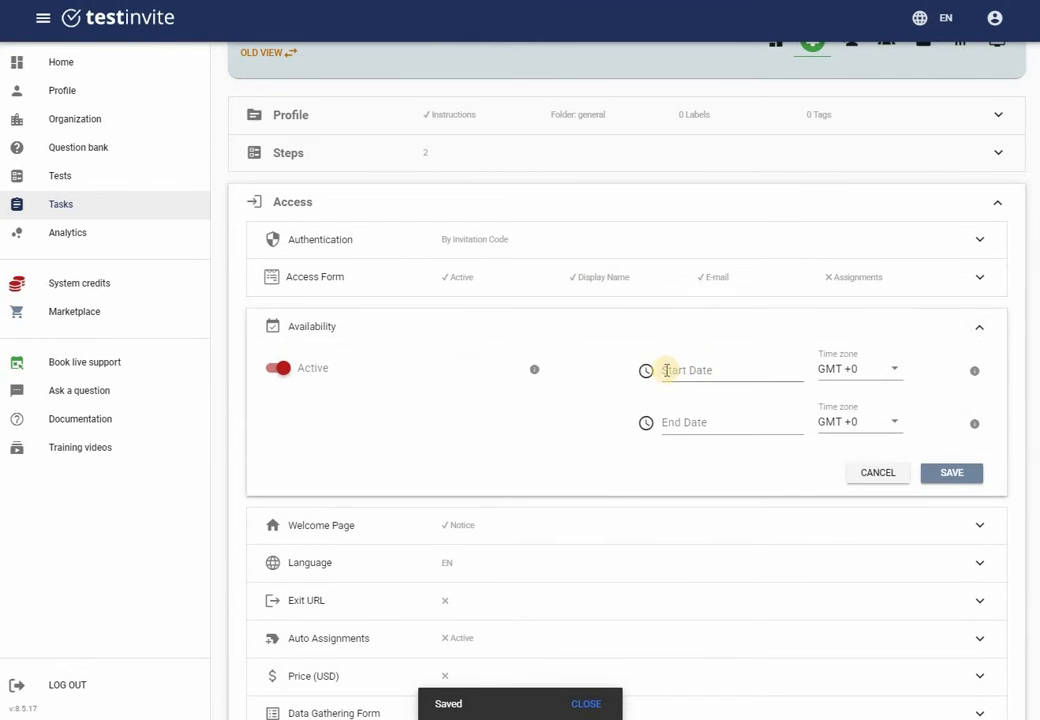
left_click(648, 371)
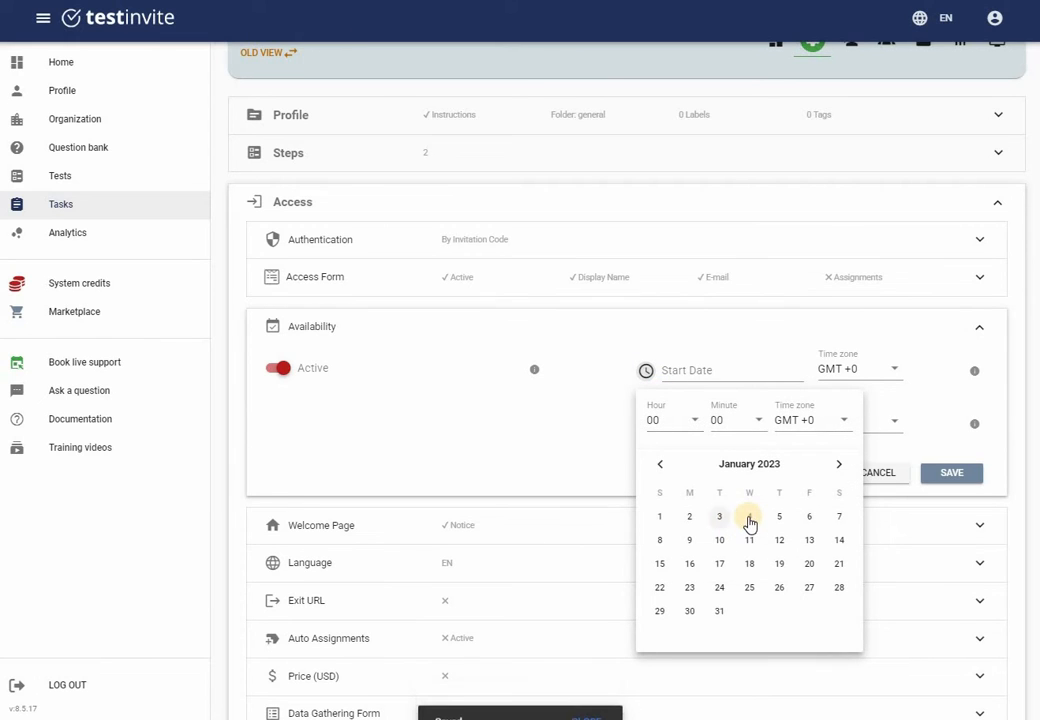
left_click(618, 400)
left_click(696, 421)
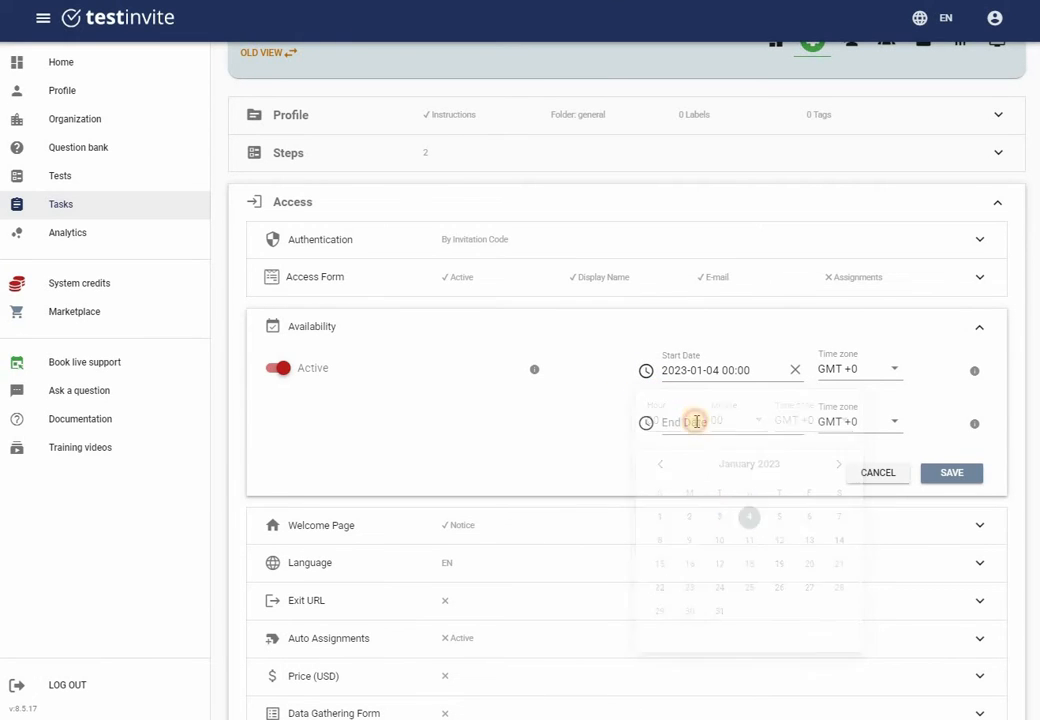
left_click(647, 424)
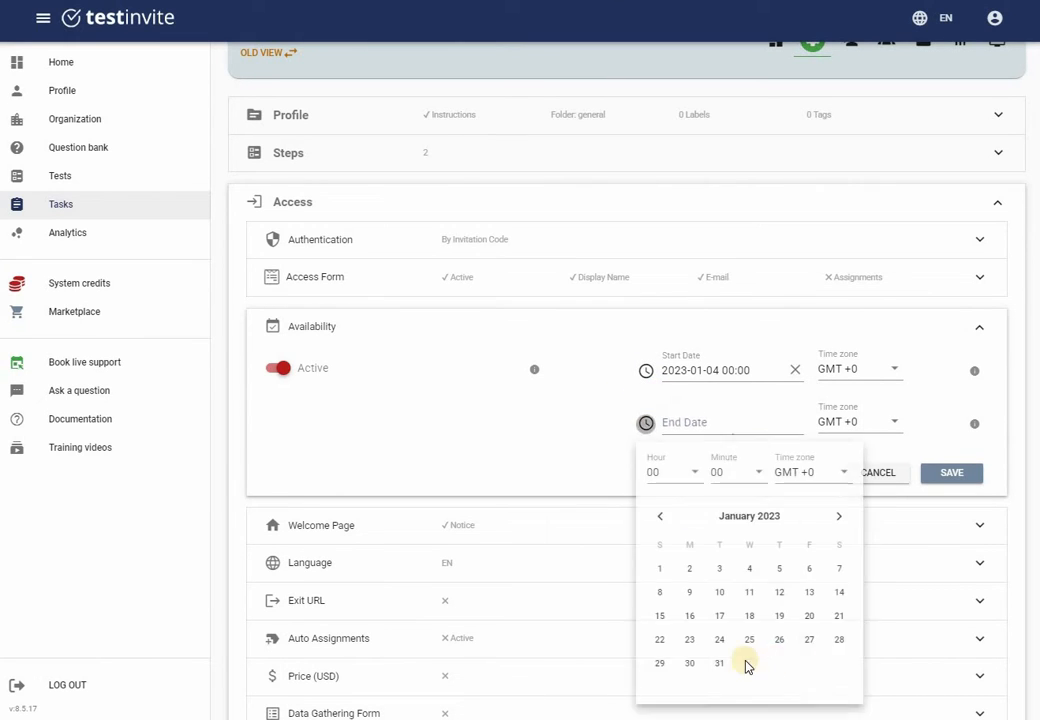
left_click(725, 658)
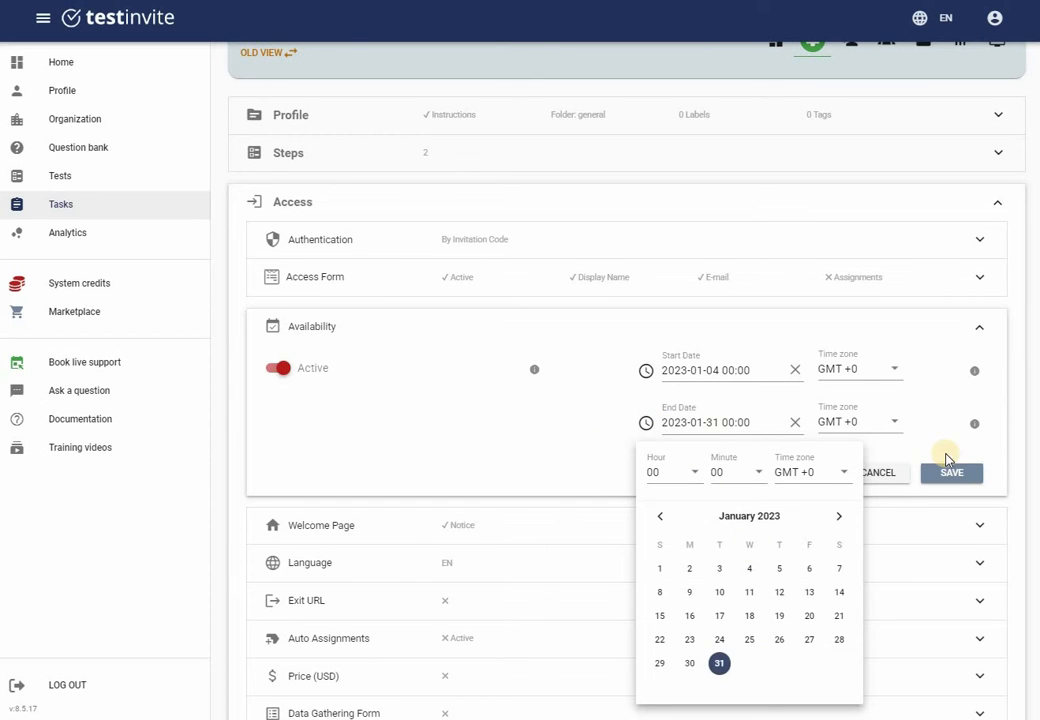
left_click(955, 476)
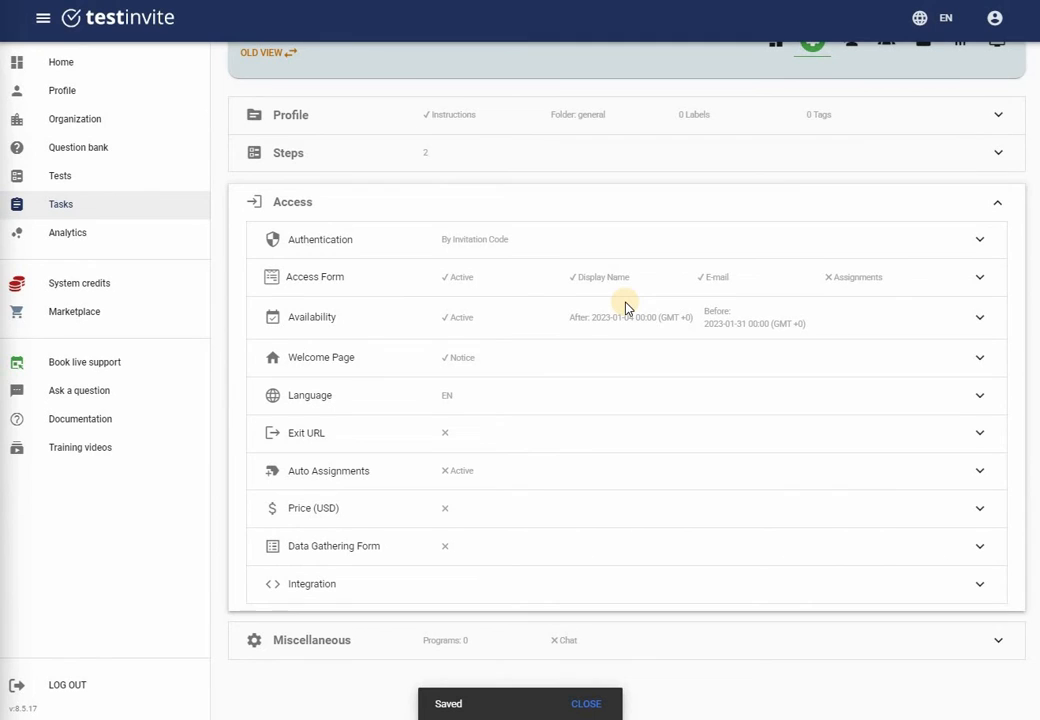
scroll(648, 151, "up", 1)
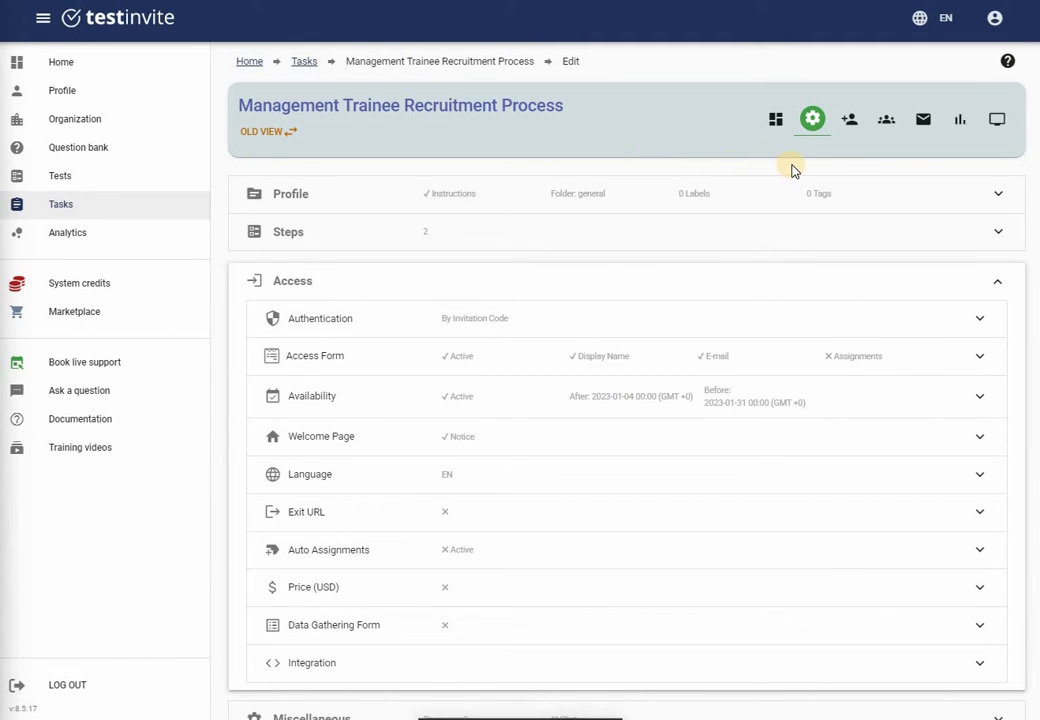
left_click(999, 281)
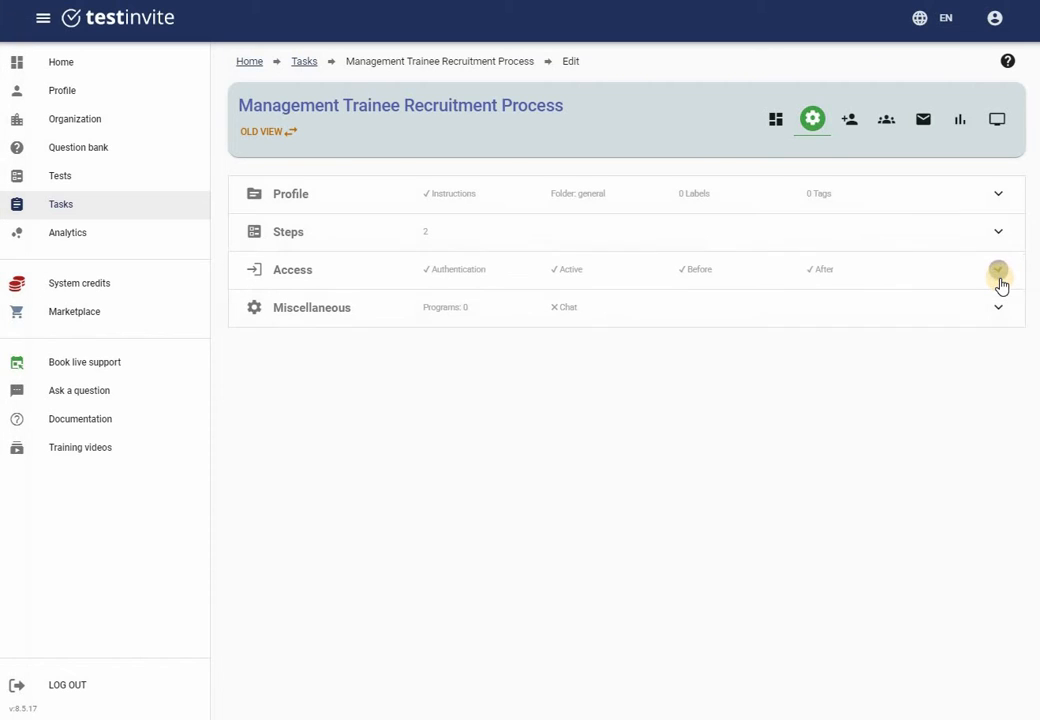
Register a new candidate by entering their display name and e-mail address, then save
left_click(850, 124)
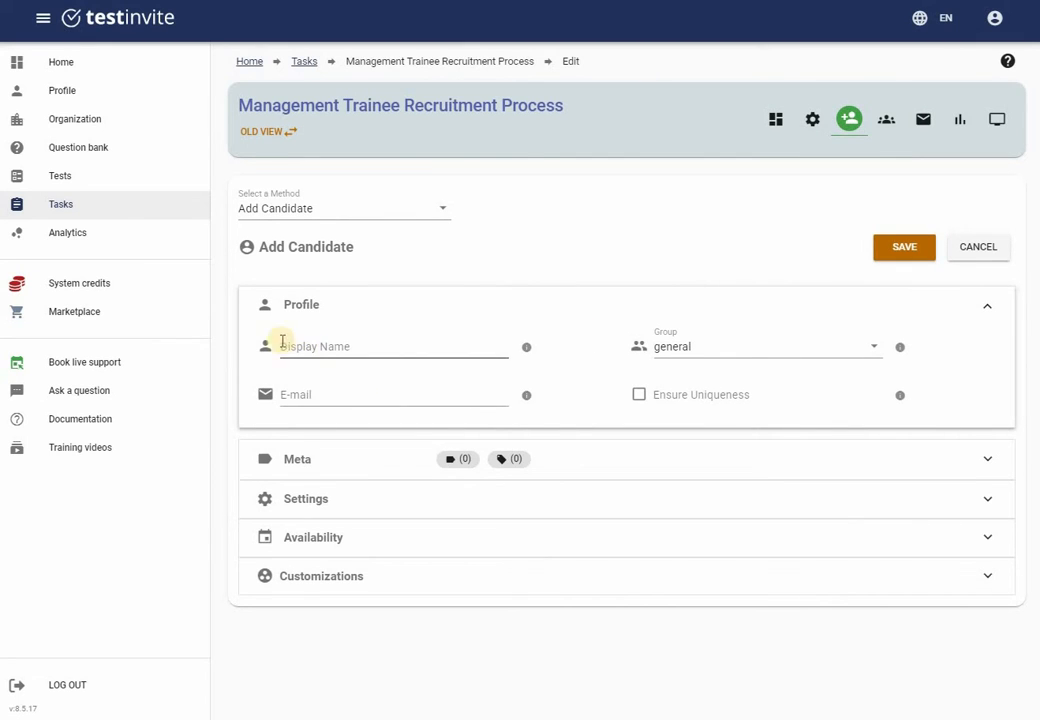
left_click(336, 342)
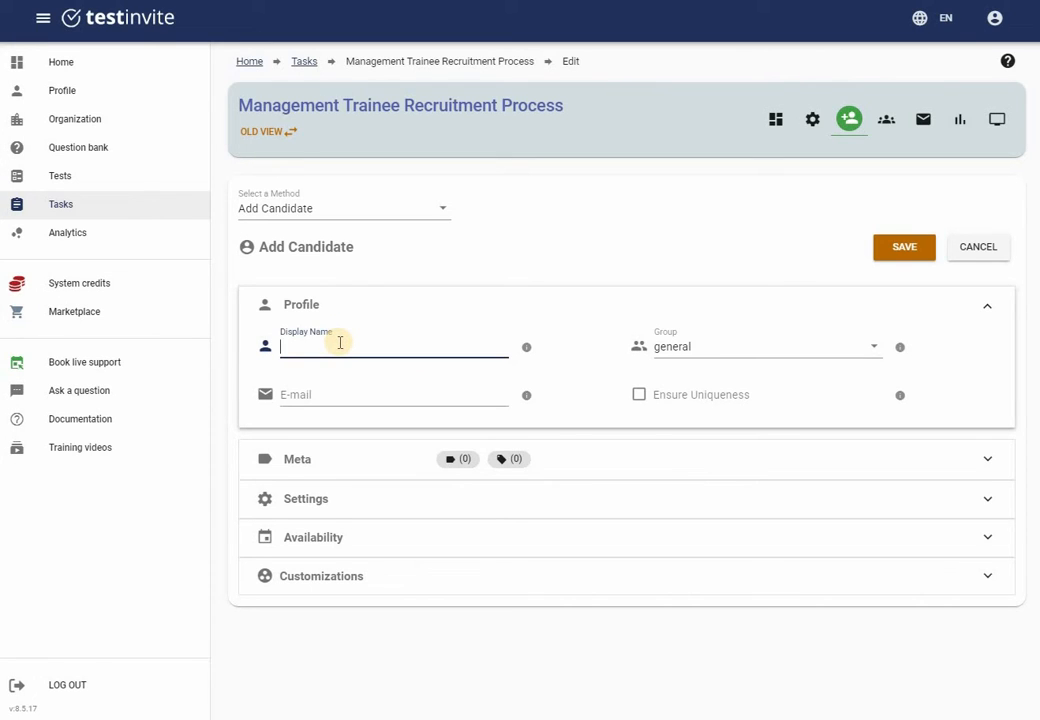
type("Simon")
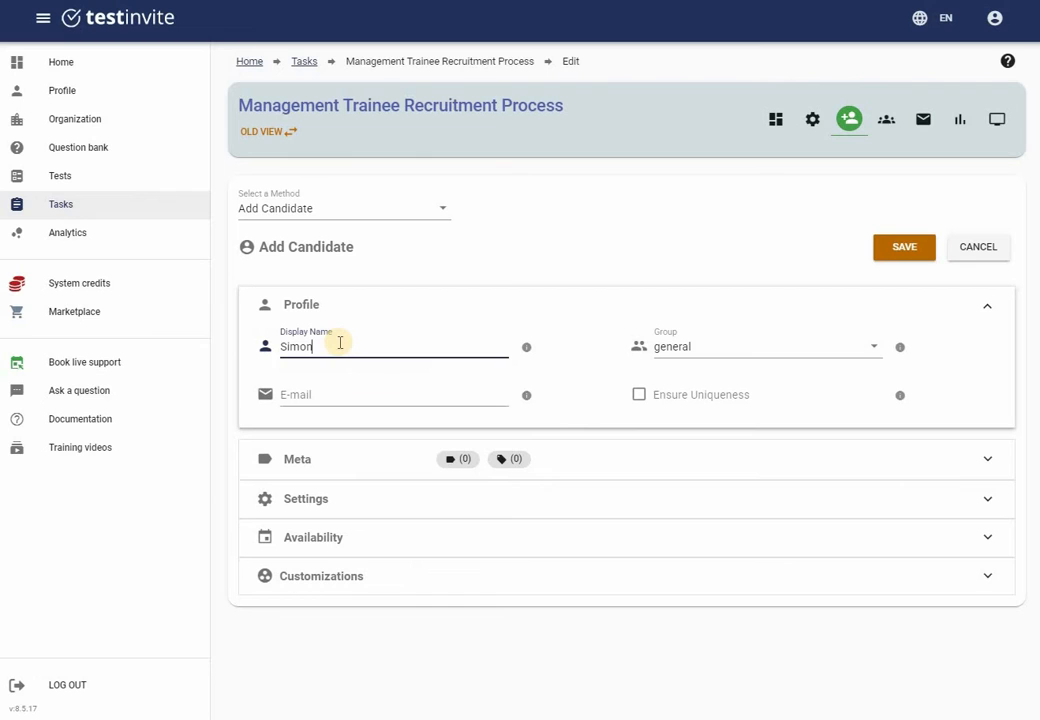
left_click(305, 393)
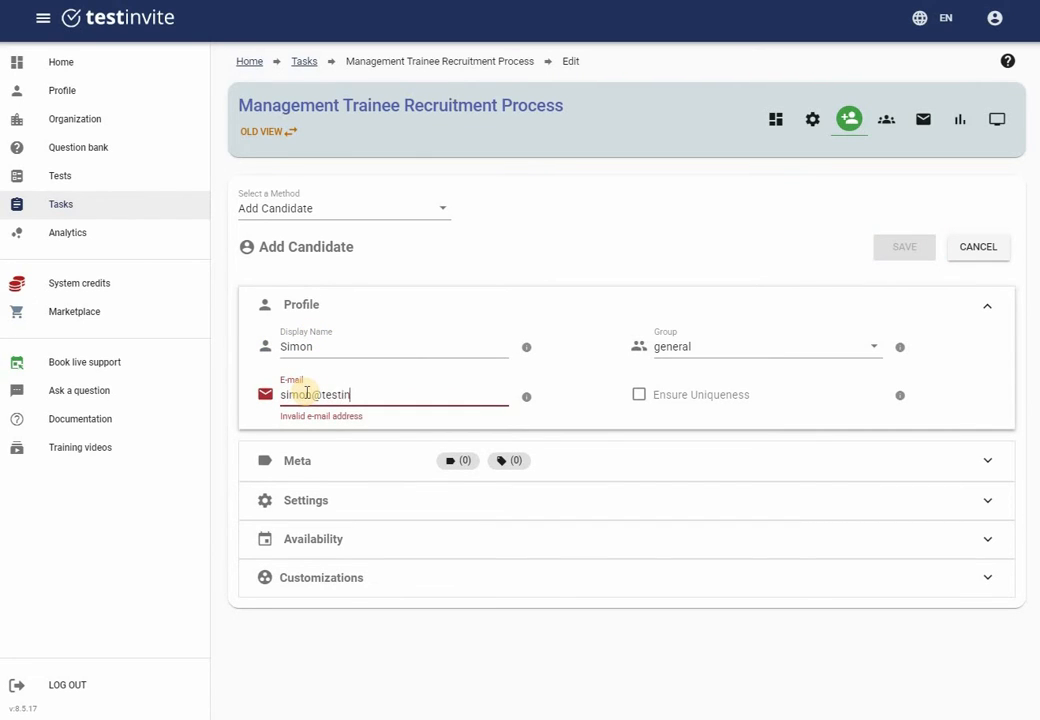
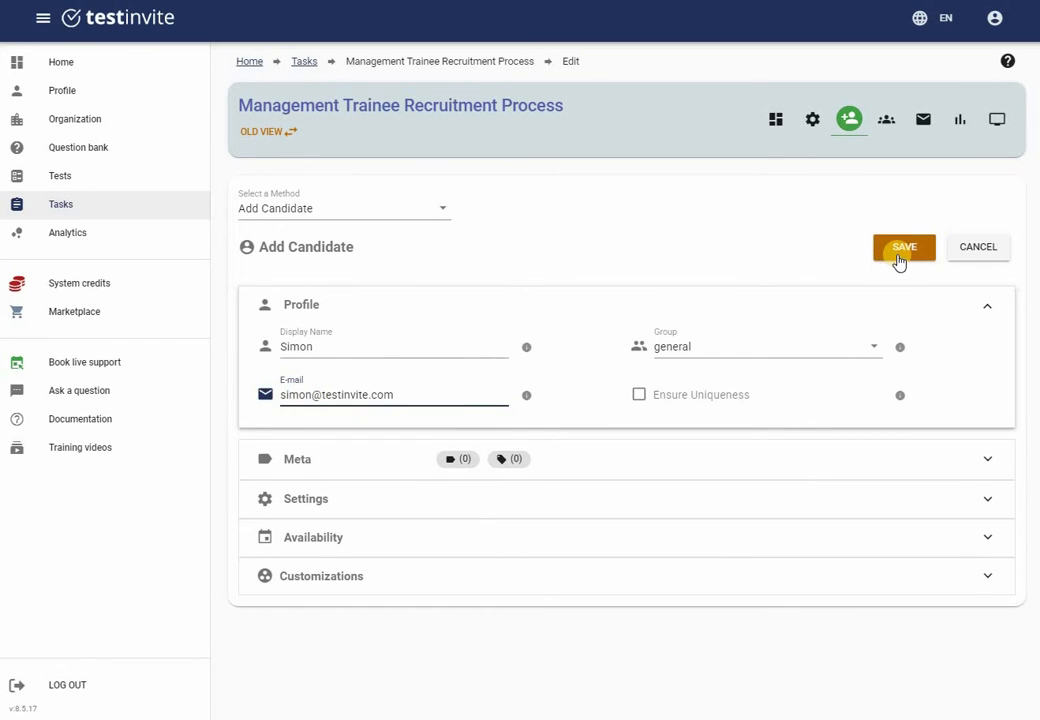
left_click(903, 250)
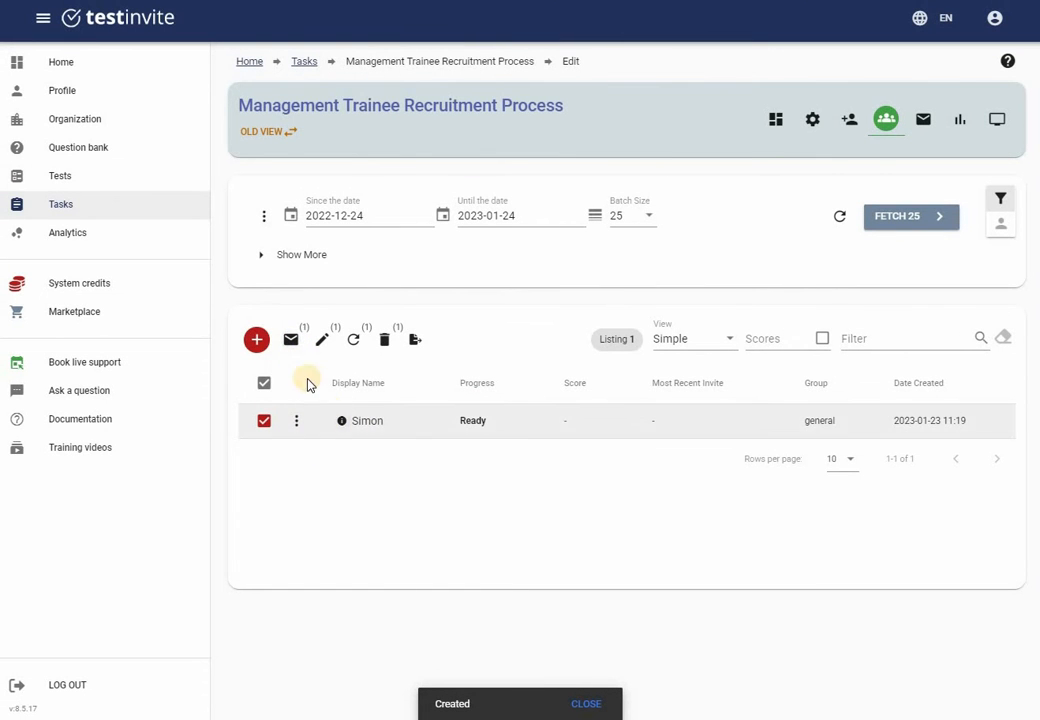
Send the invitation e-mail to the new candidate and check an earlier invitation's delivery feedback
left_click(291, 341)
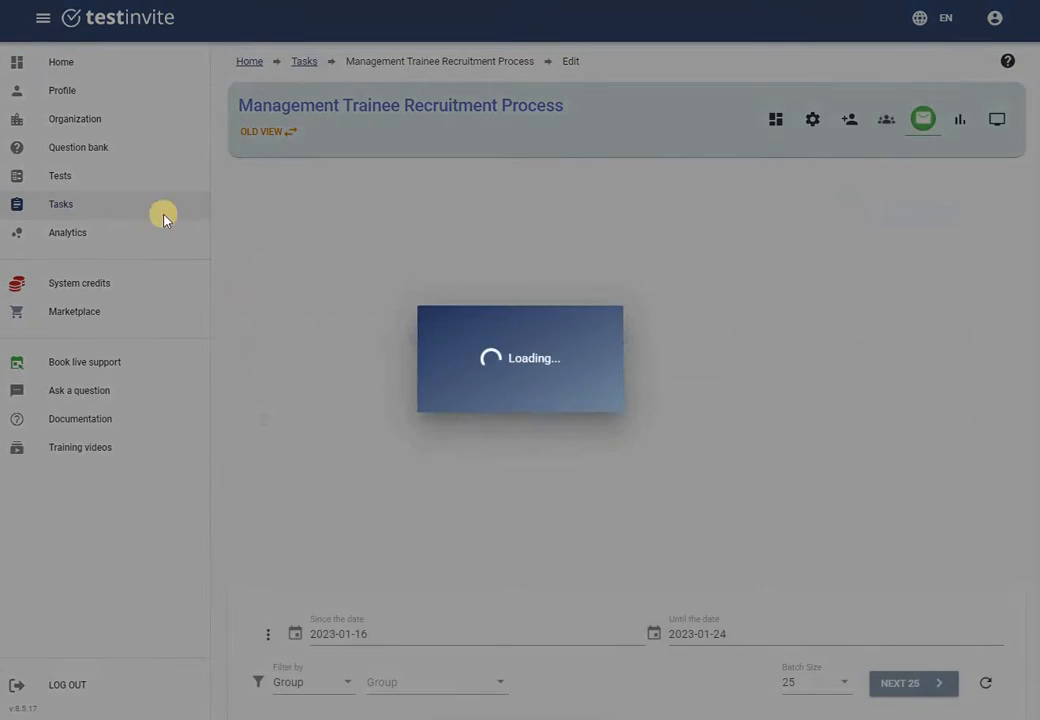
scroll(132, 197, "down", 5)
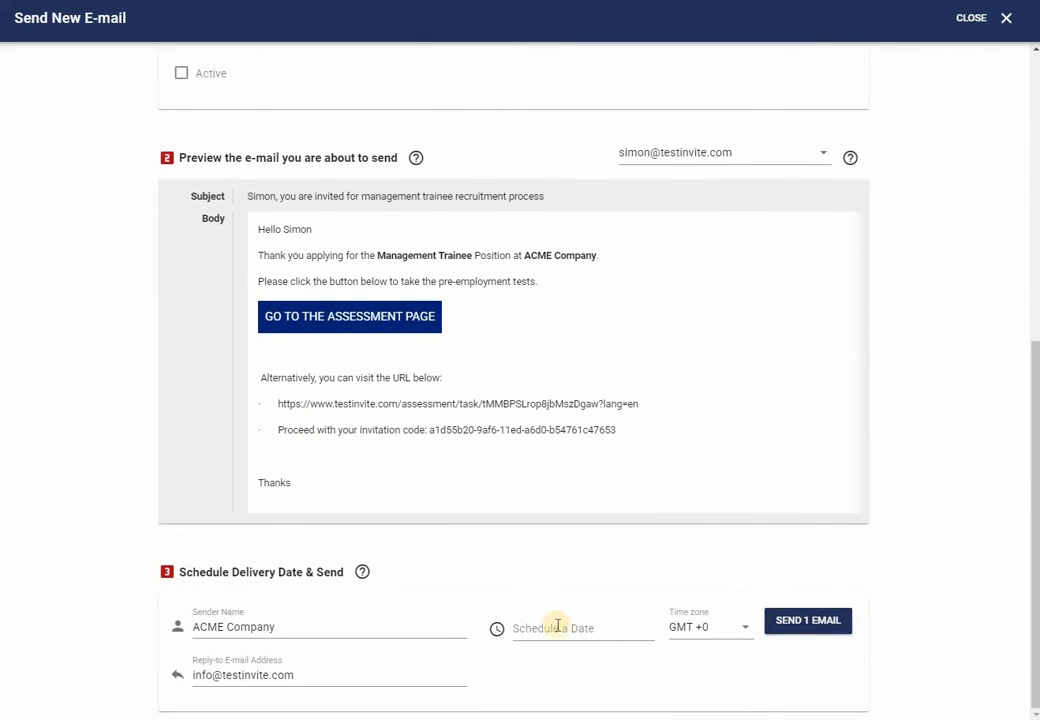
left_click(794, 619)
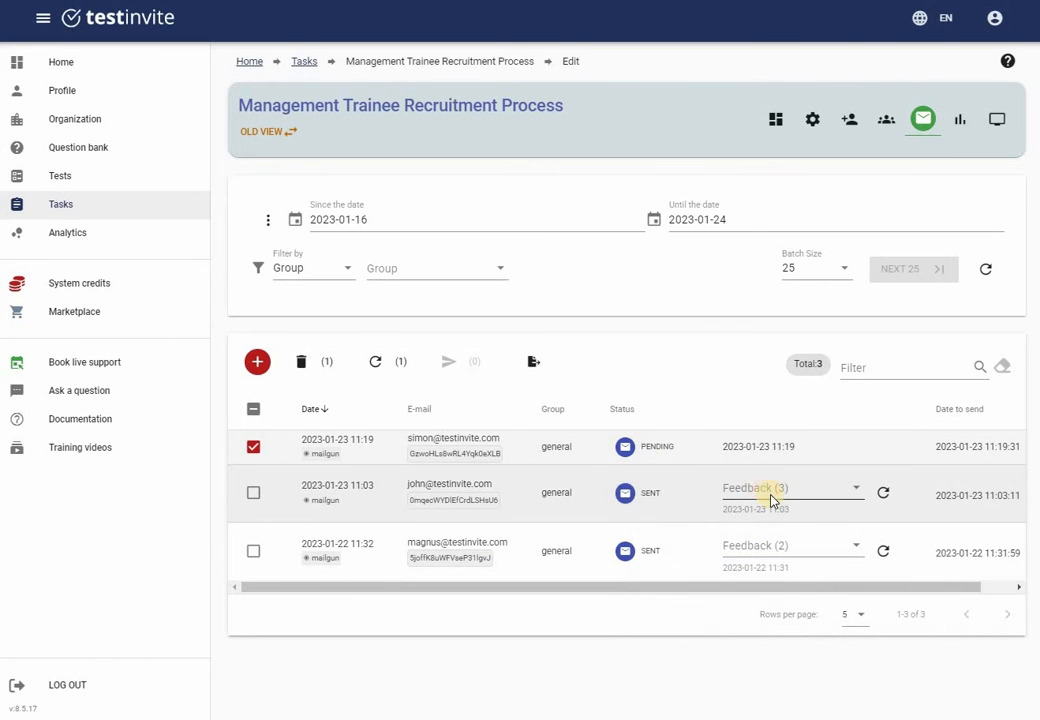
left_click(772, 500)
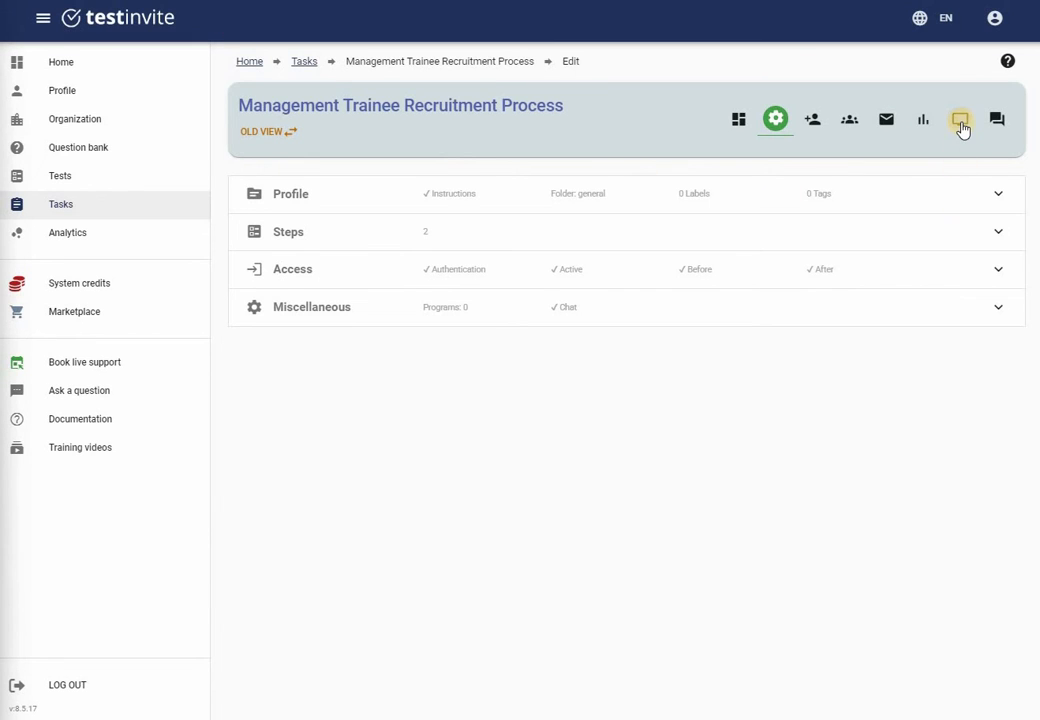
Connect to live monitoring and watch all running sessions
left_click(961, 125)
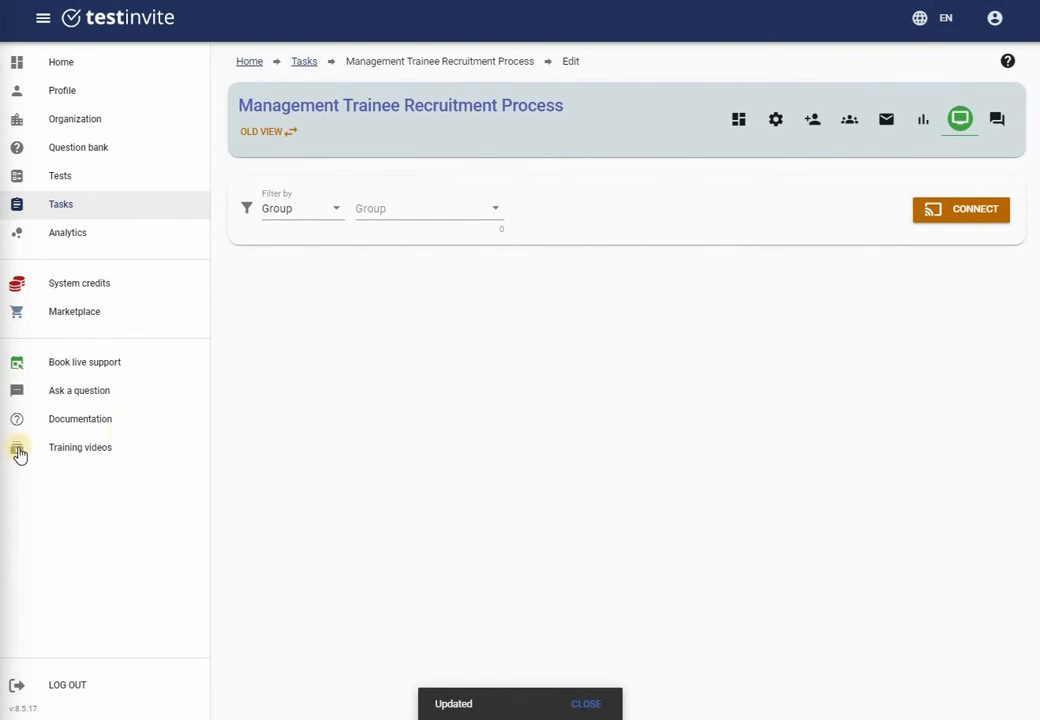
left_click(957, 213)
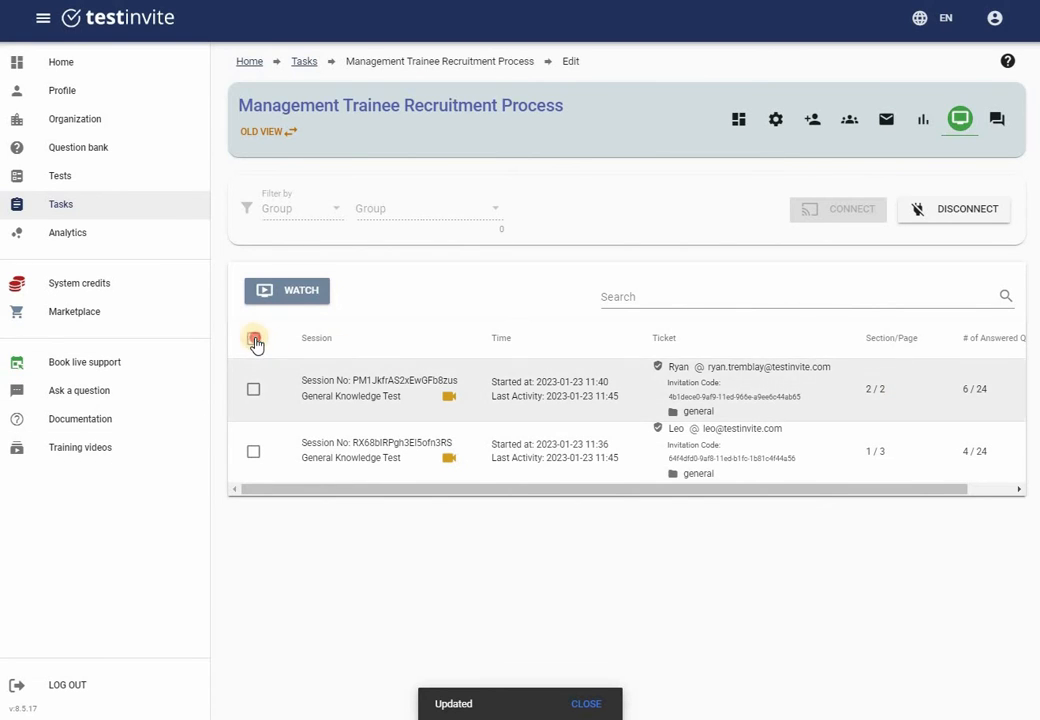
left_click(255, 340)
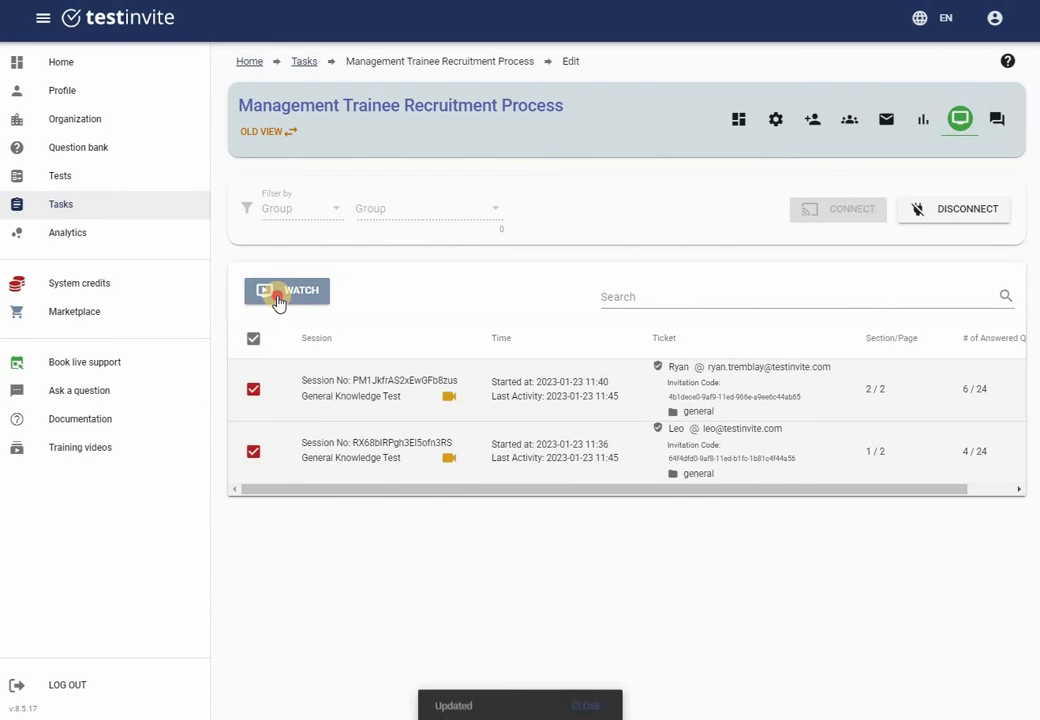
left_click(279, 300)
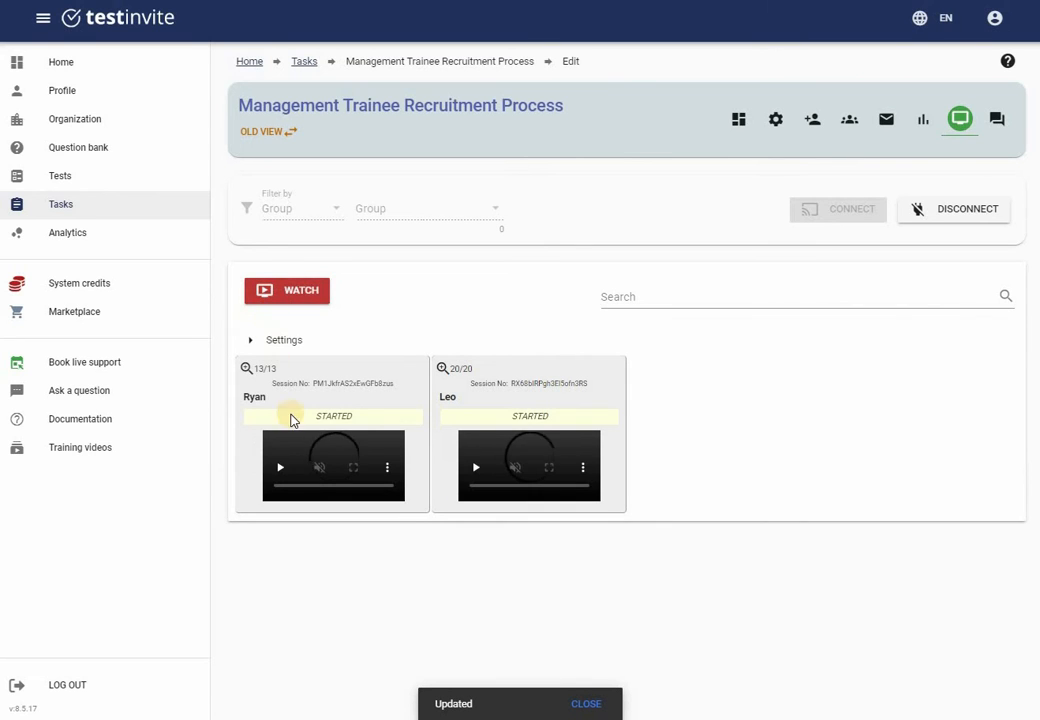
Switch the monitoring display to Dual panel mode showing camera and screen
left_click(251, 343)
scroll(330, 425, "down", 5)
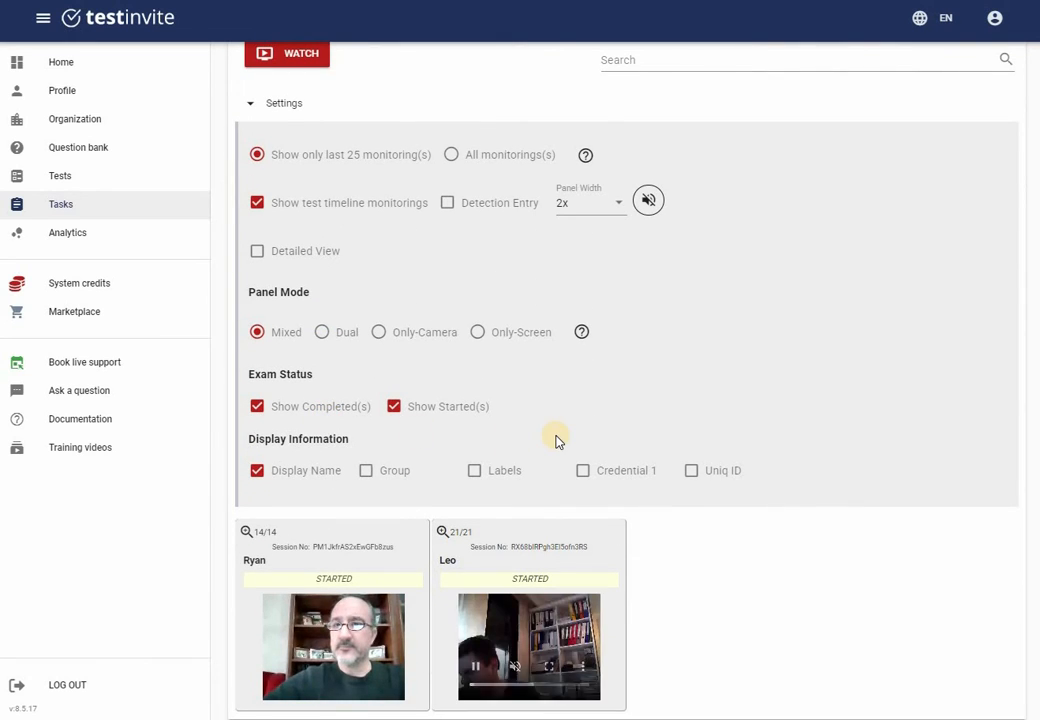
scroll(553, 441, "down", 2)
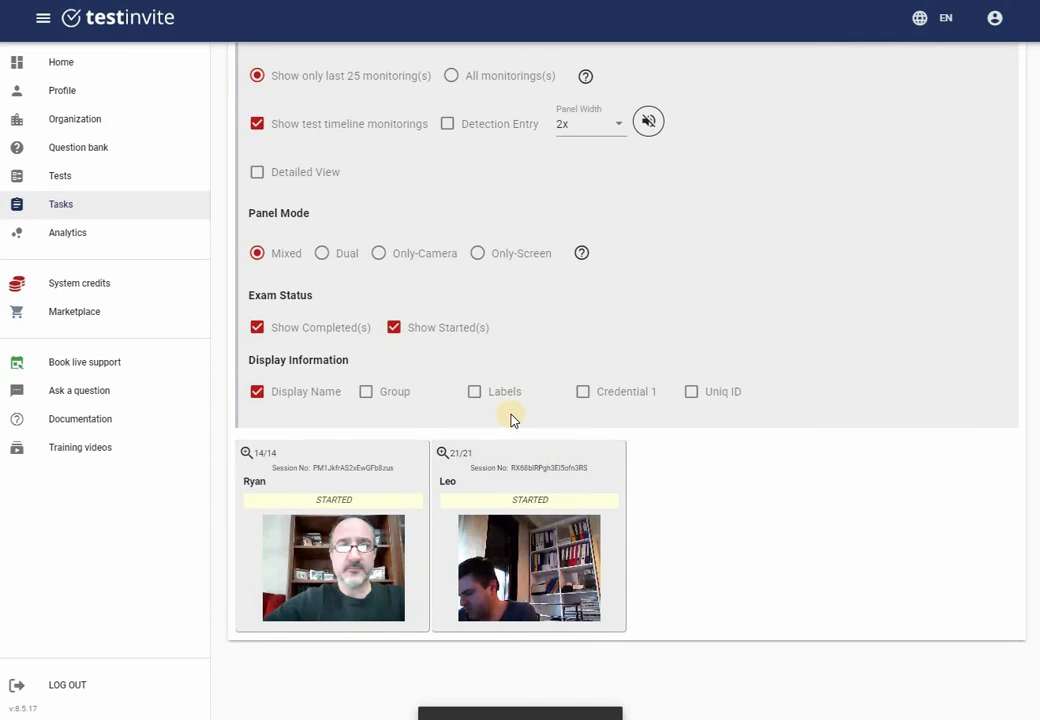
left_click(326, 257)
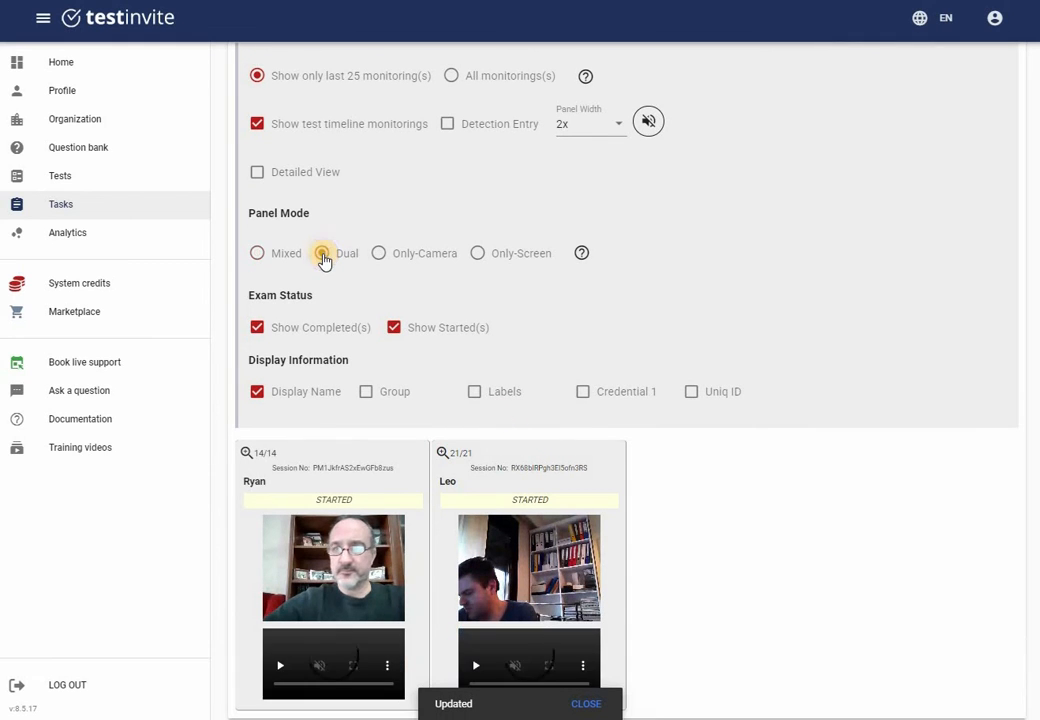
scroll(258, 188, "up", 2)
left_click(252, 181)
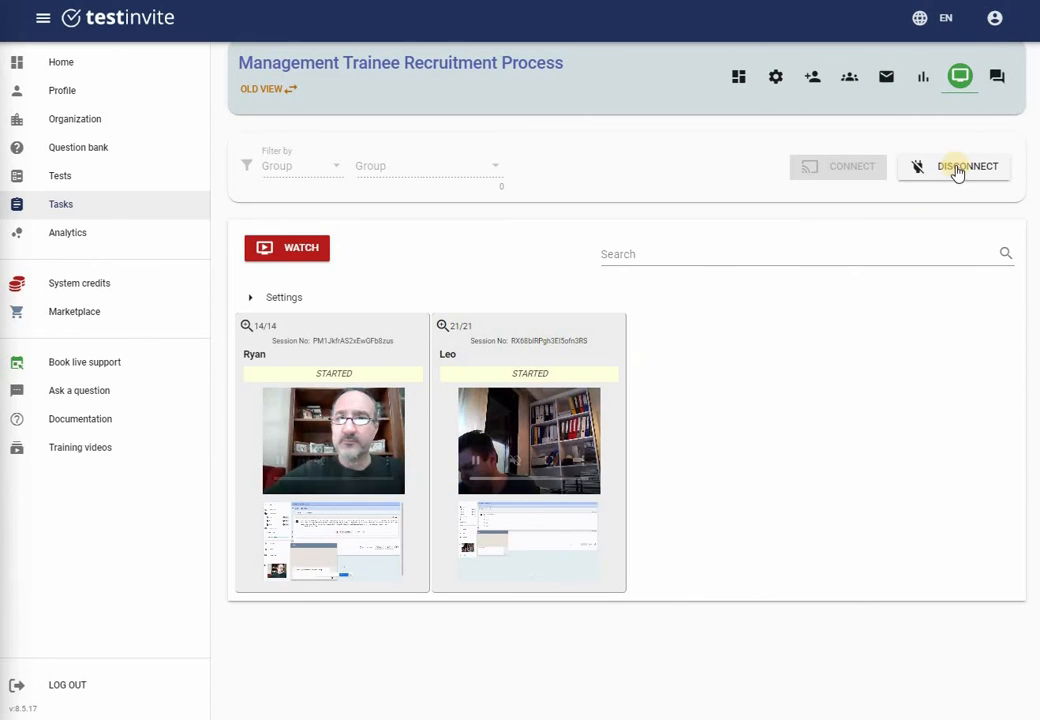
left_click(997, 80)
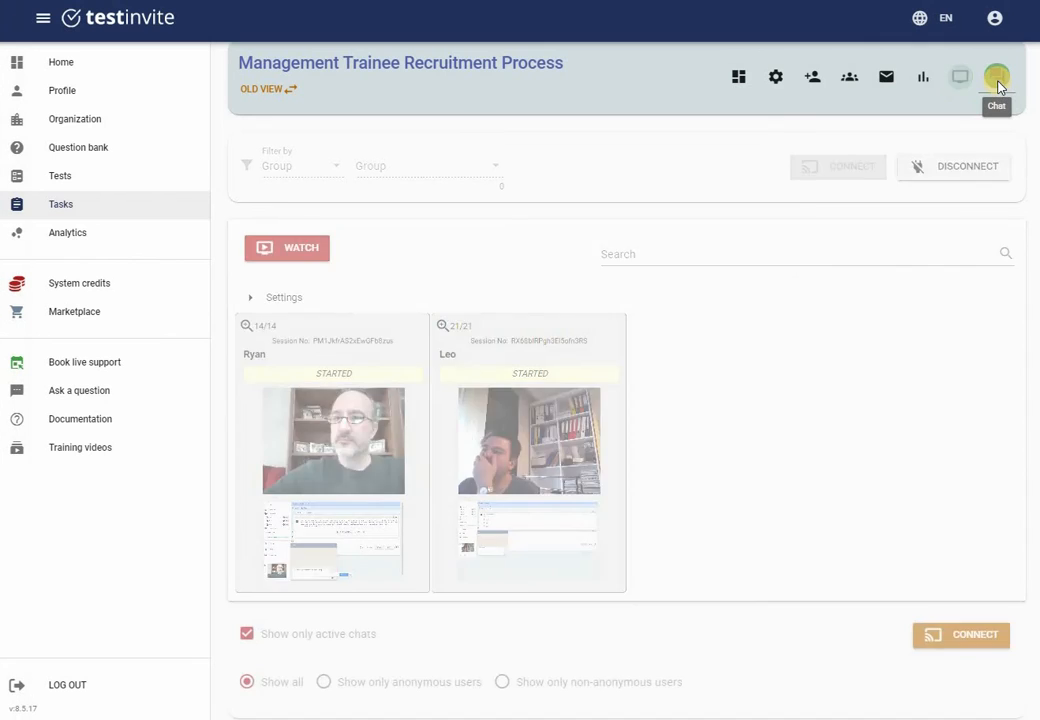
Reply "Sure, what is your question?" to the candidate asking about the test's timing
left_click(958, 211)
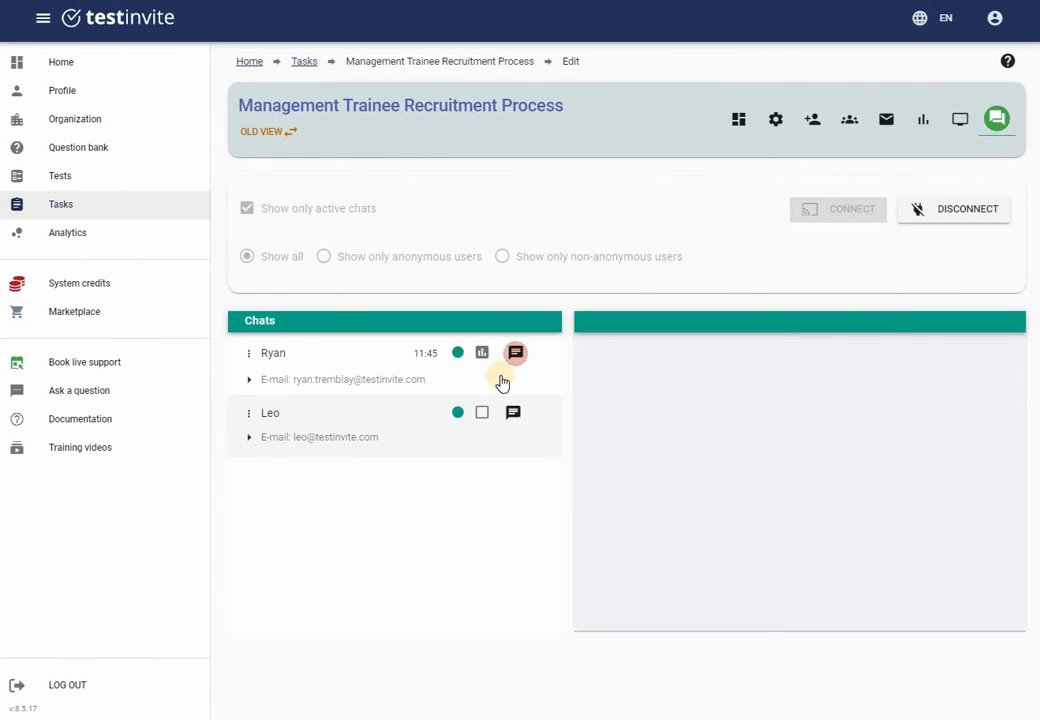
left_click(515, 355)
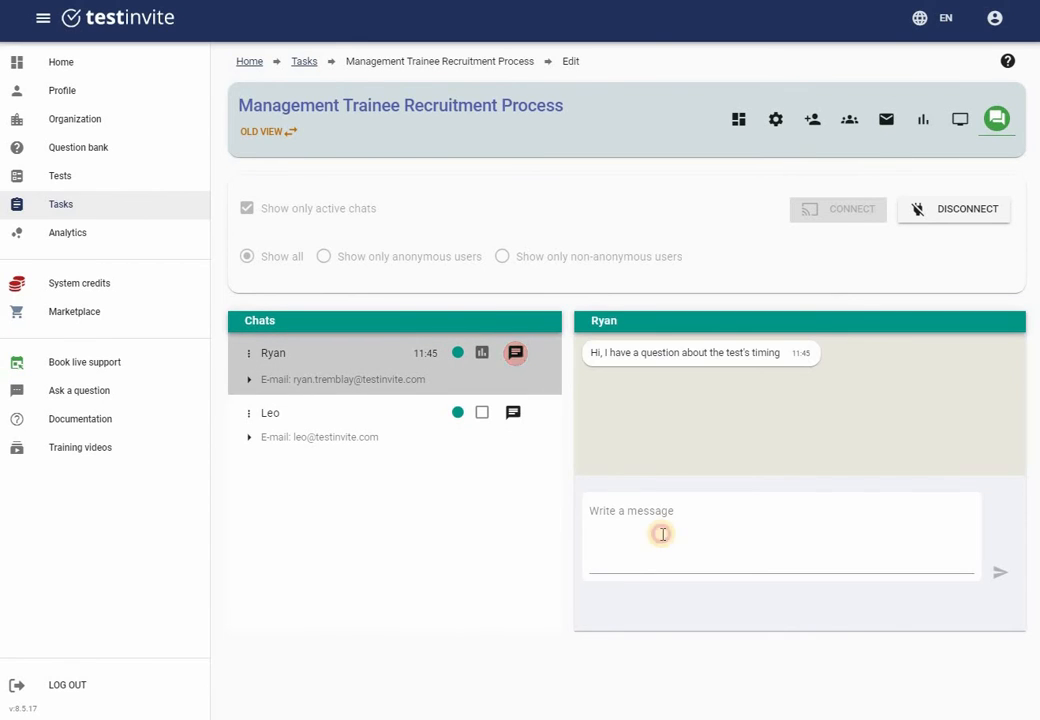
left_click(662, 534)
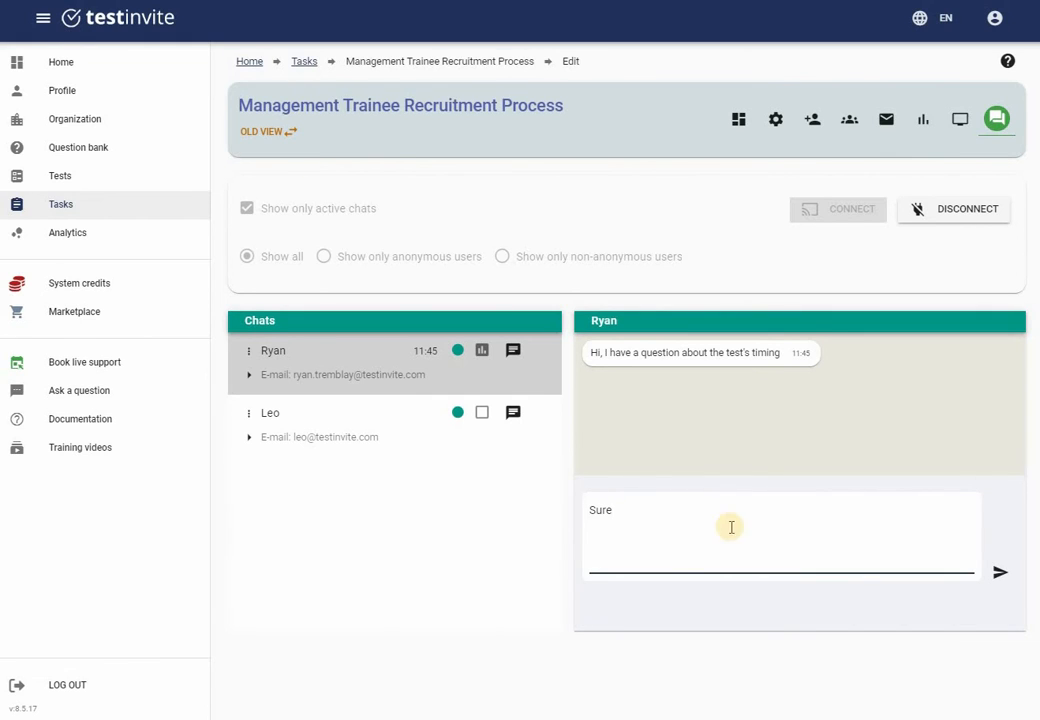
left_click(701, 516)
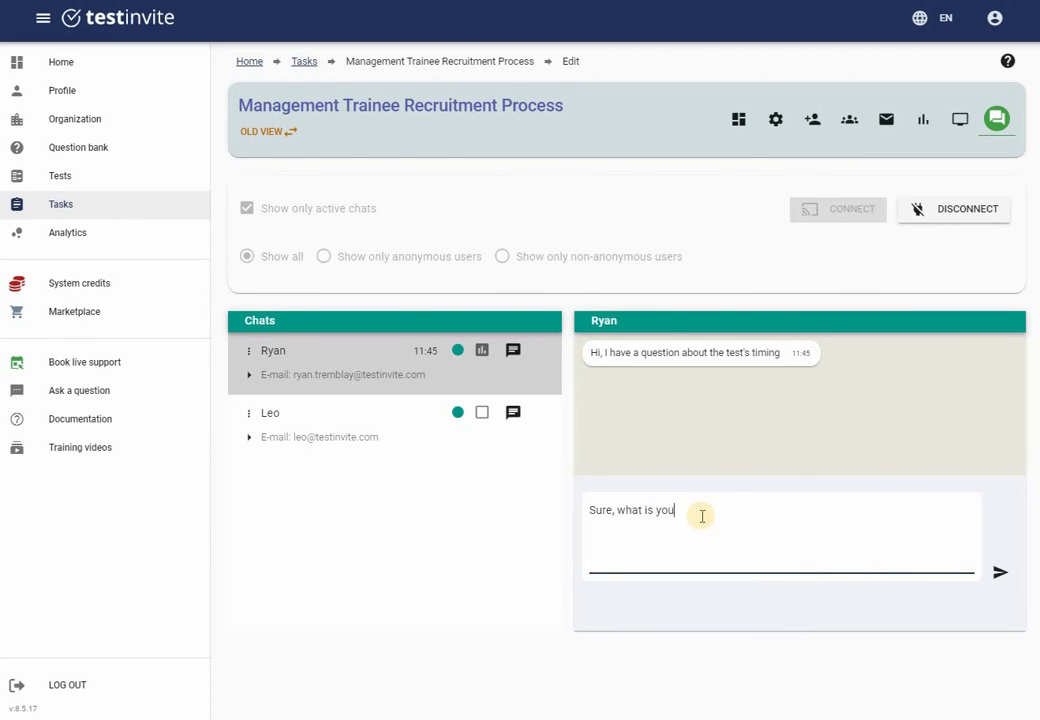
type("?")
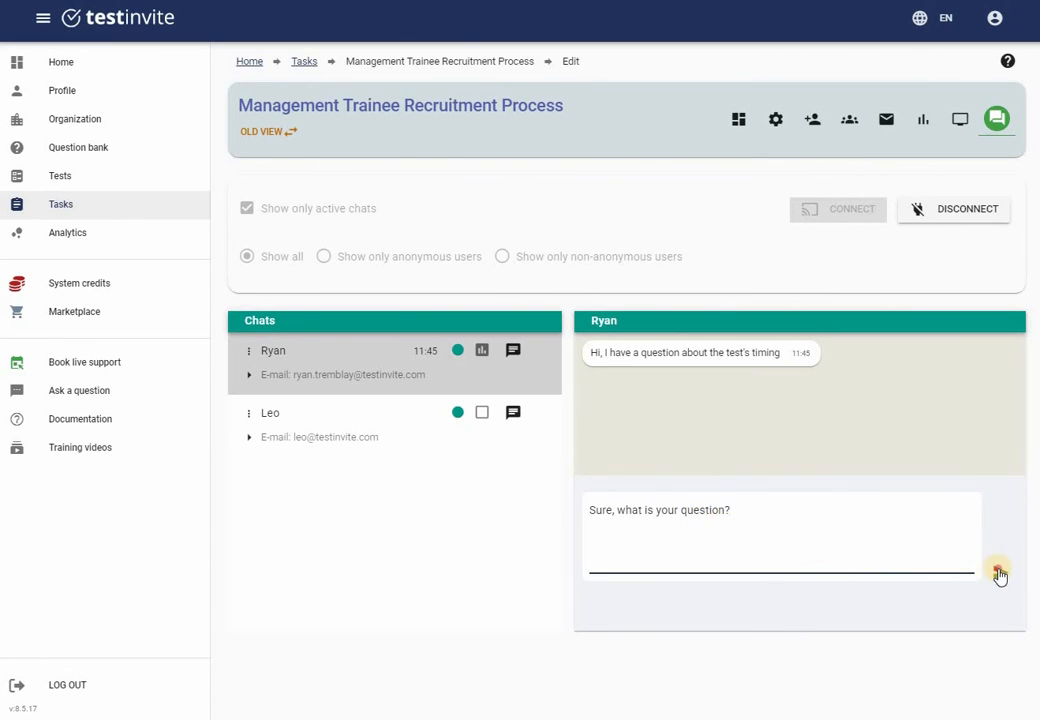
left_click(998, 574)
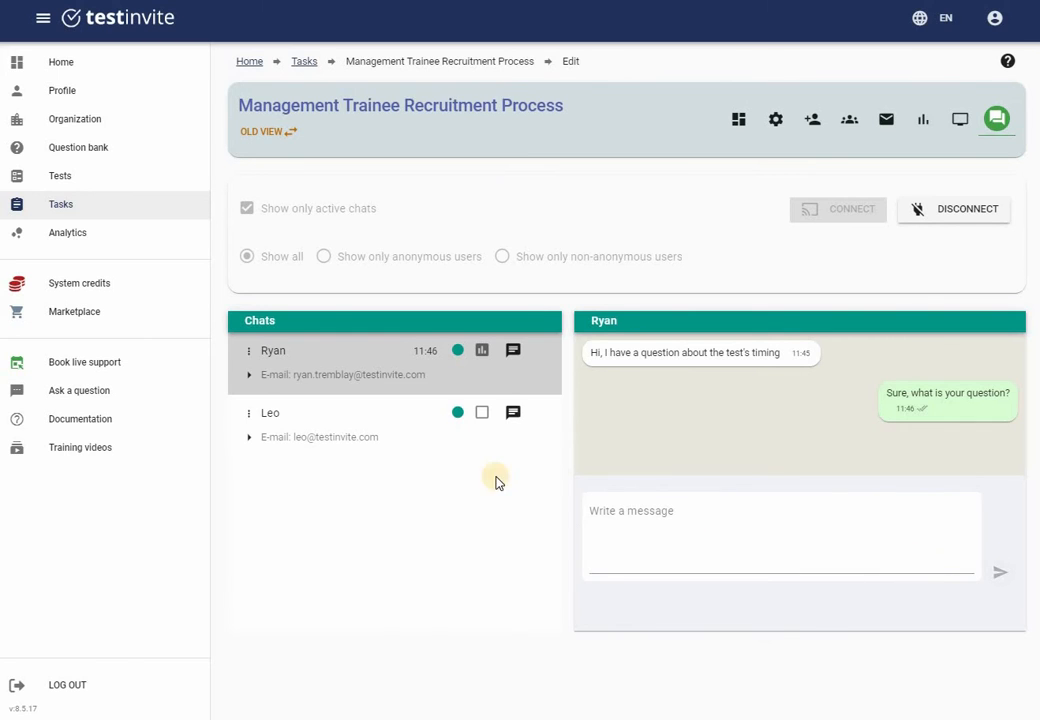
left_click(302, 420)
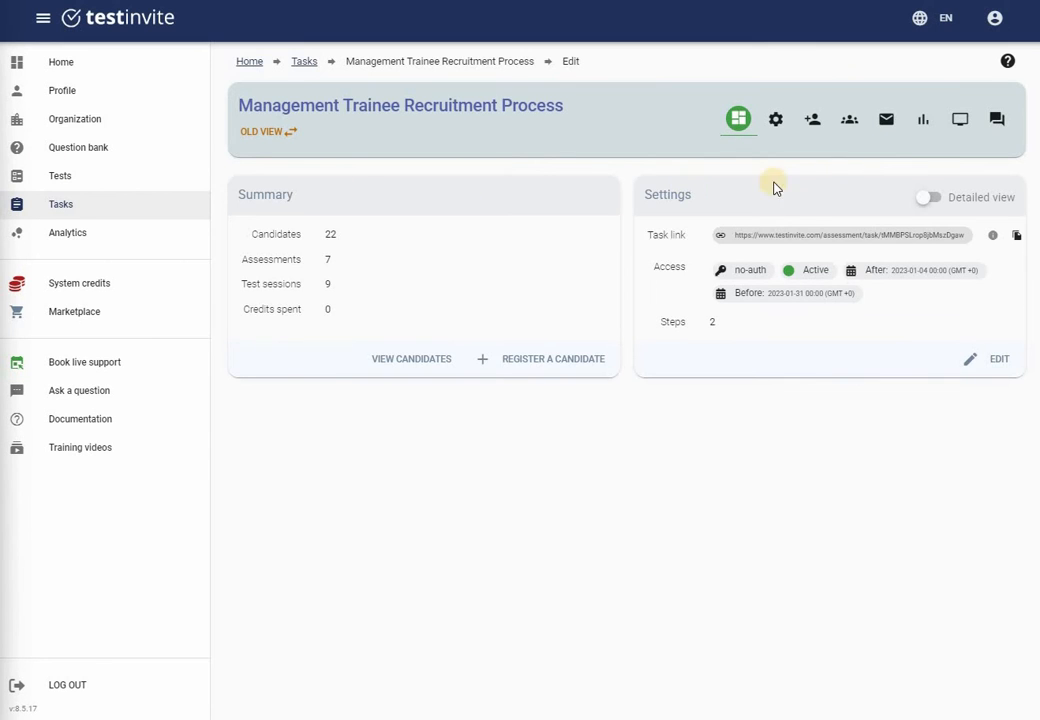
Open the first test session's full report and review its summary
left_click(924, 119)
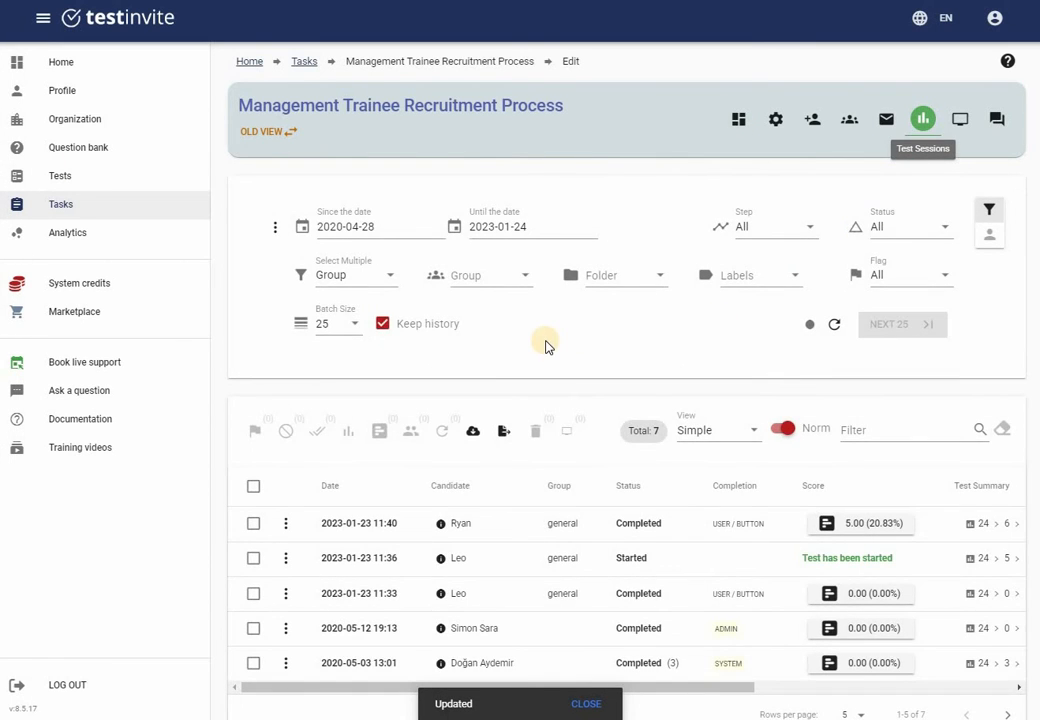
scroll(530, 365, "down", 2)
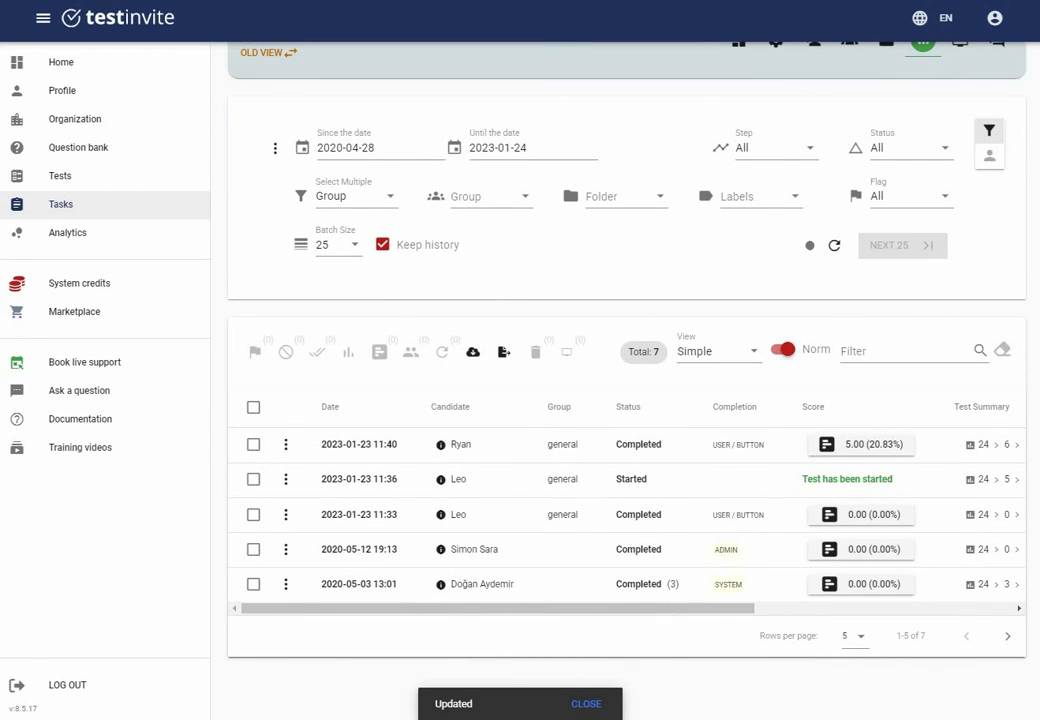
left_click(850, 446)
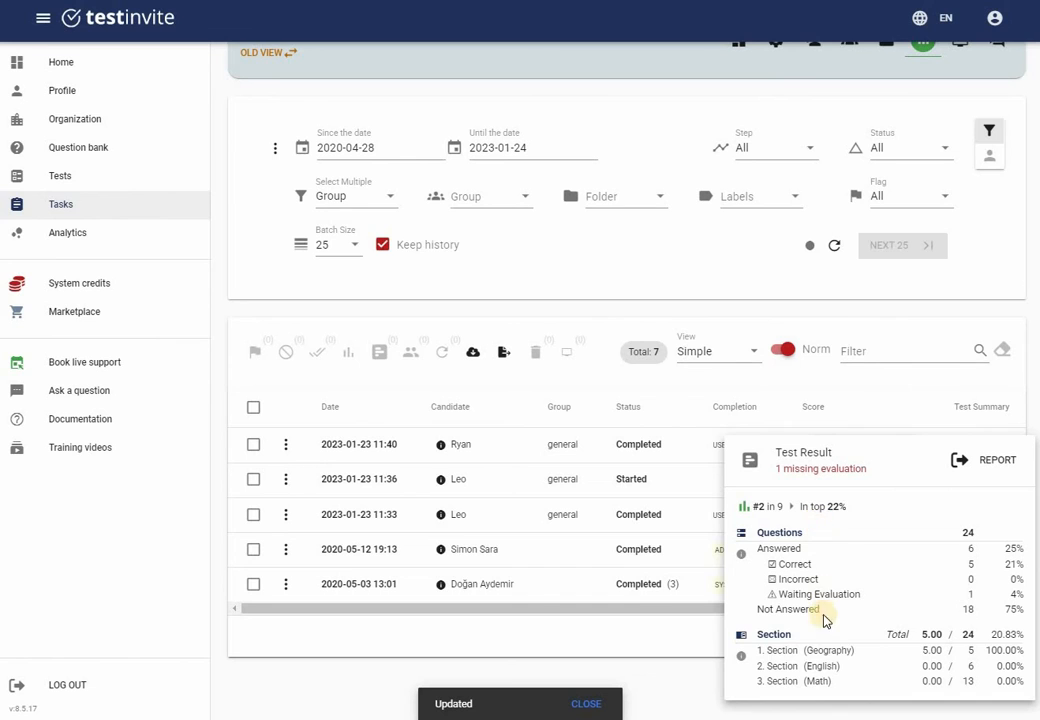
left_click(996, 459)
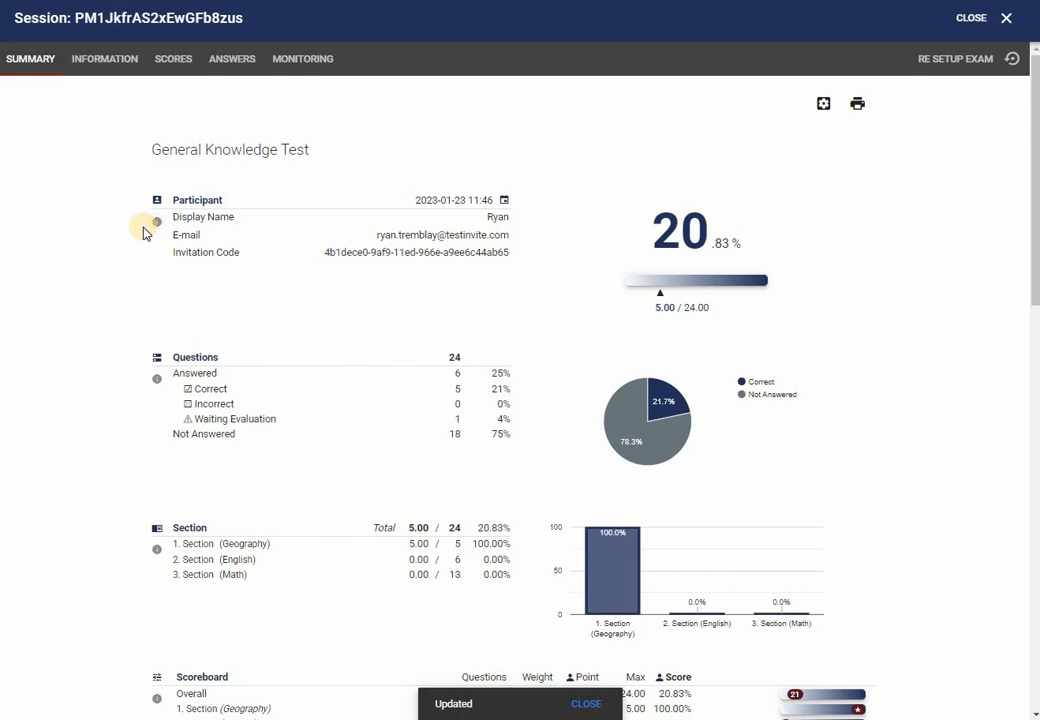
scroll(143, 232, "down", 4)
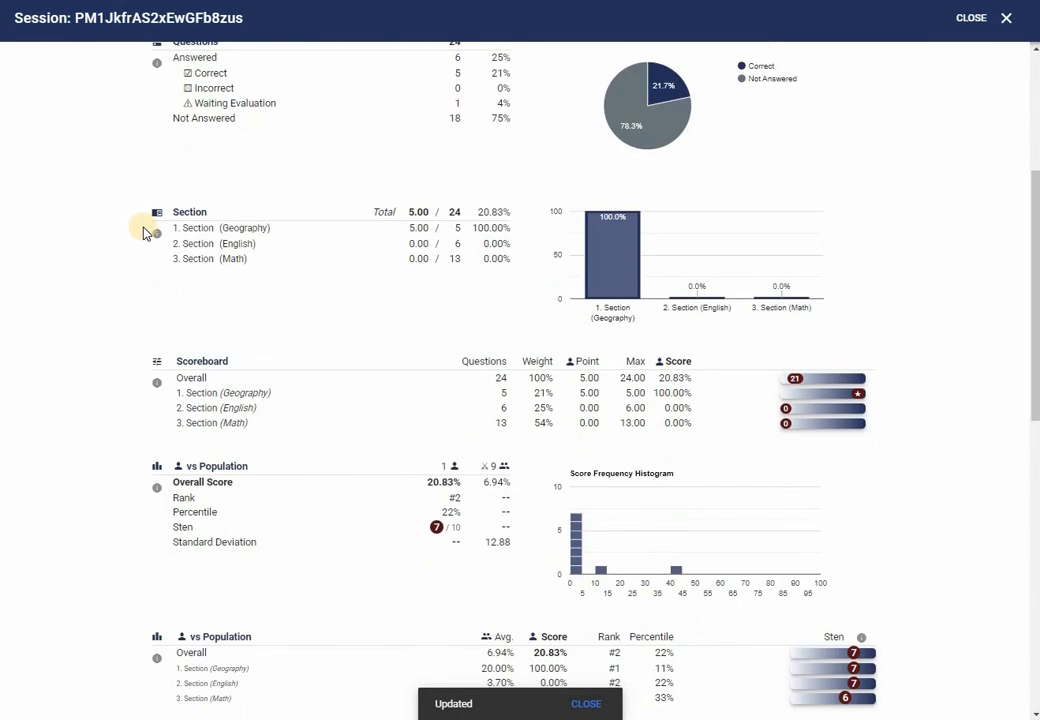
scroll(143, 232, "down", 5)
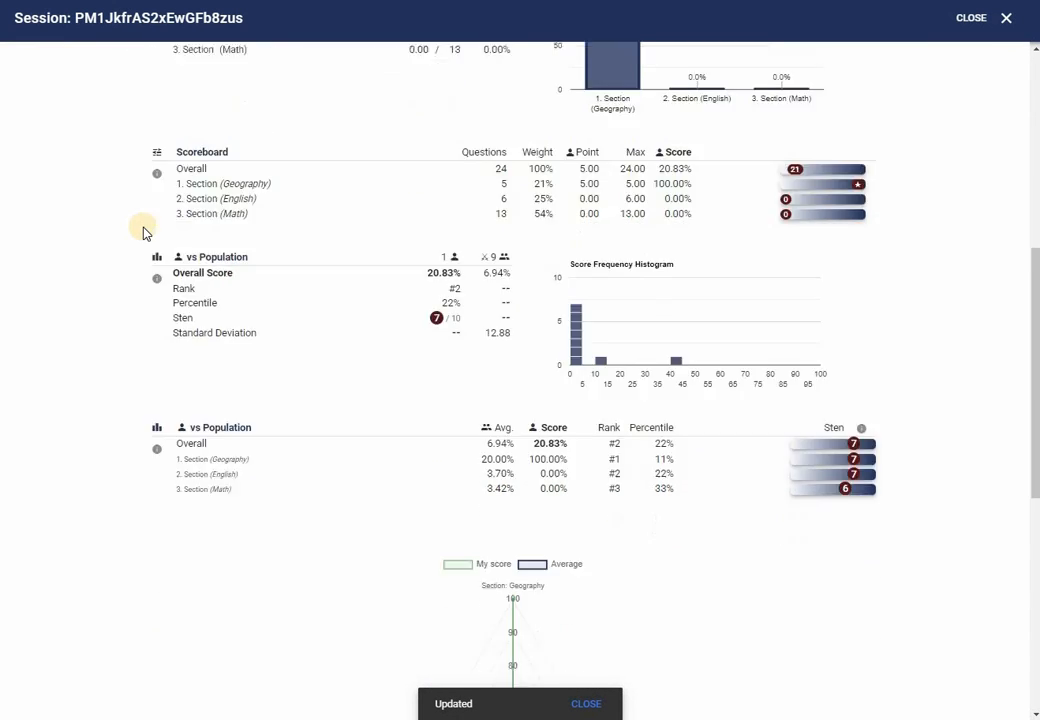
scroll(144, 232, "up", 10)
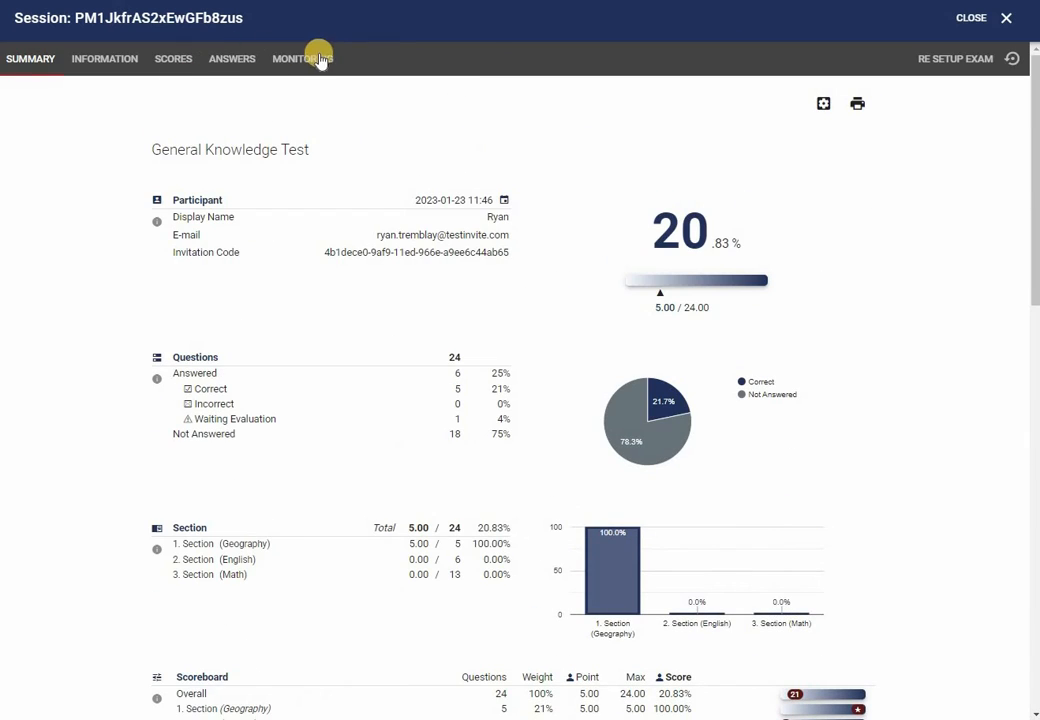
Review the session's monitoring recordings from minute 44
left_click(321, 60)
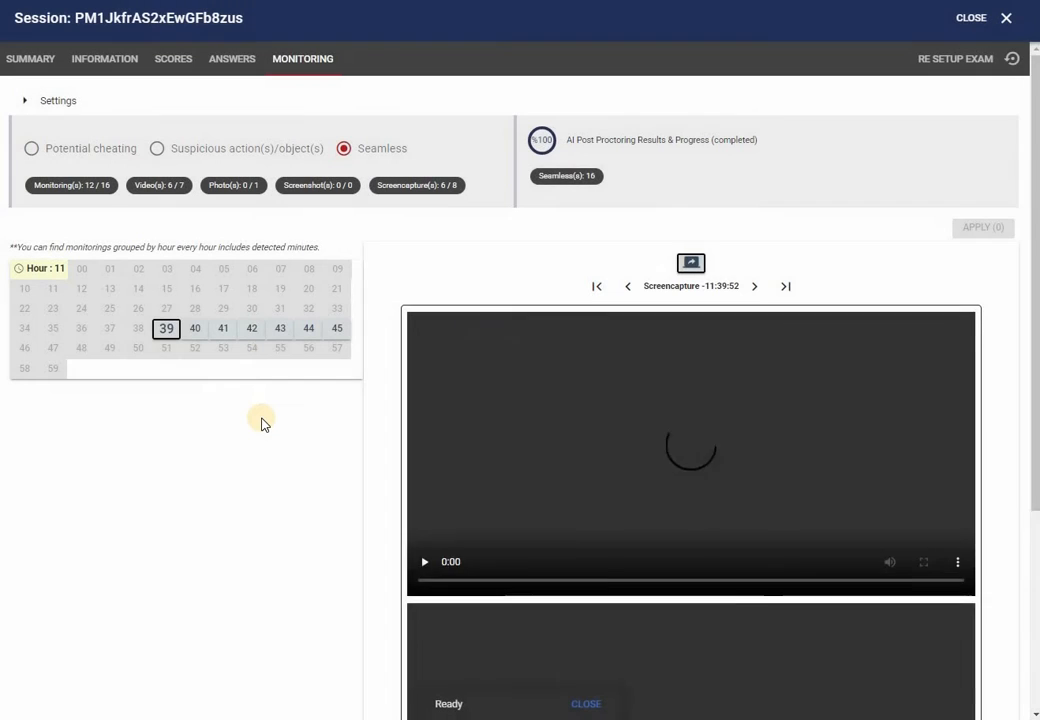
scroll(262, 418, "down", 5)
scroll(244, 111, "up", 2)
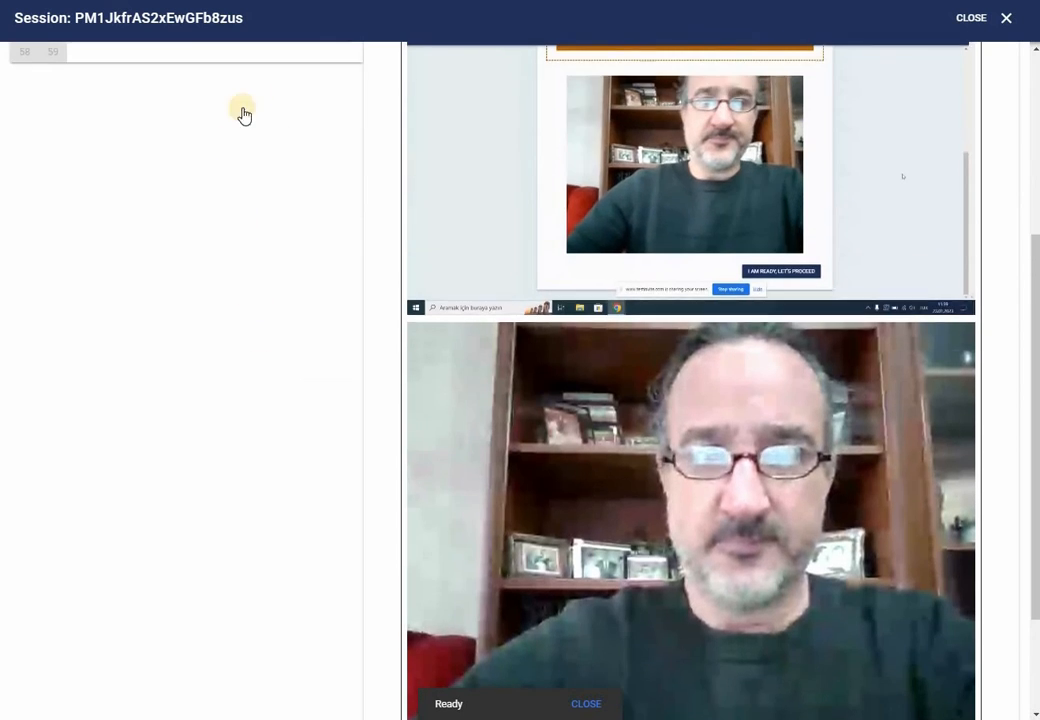
left_click(304, 95)
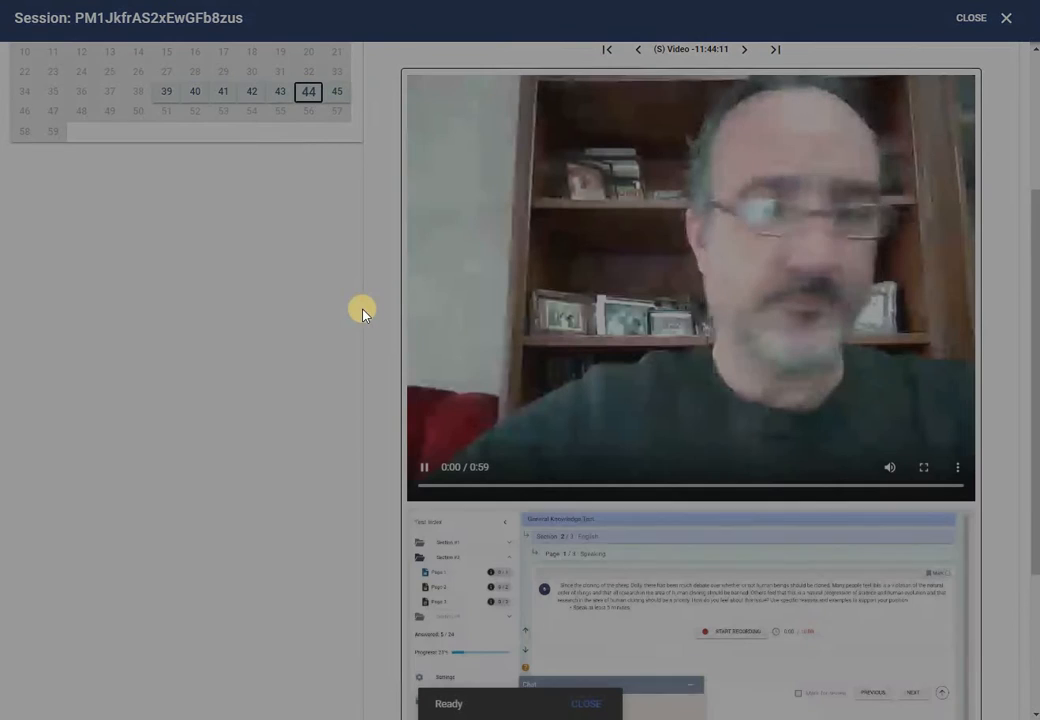
scroll(363, 313, "down", 3)
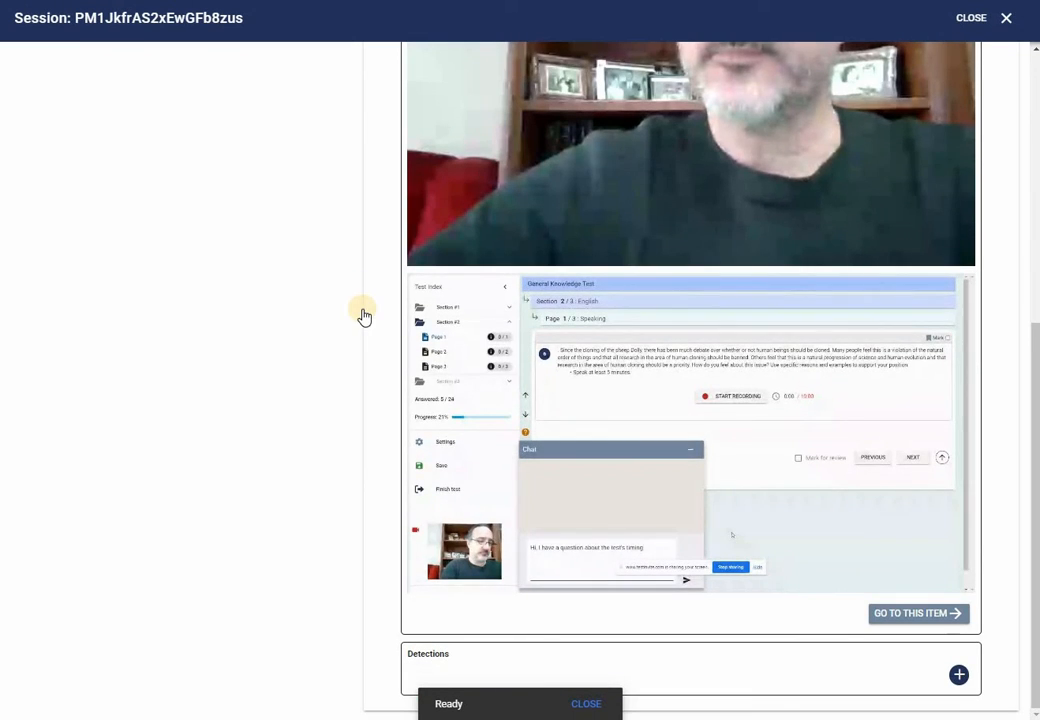
scroll(340, 240, "up", 2)
scroll(332, 218, "up", 2)
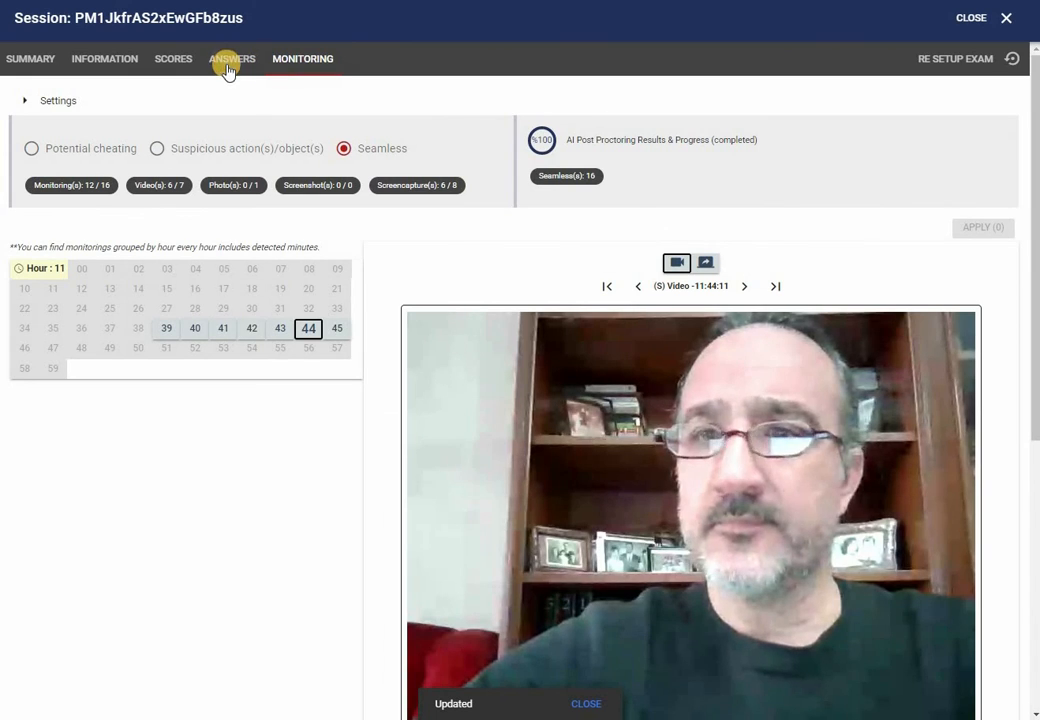
Browse the submitted answers on the English Speaking, Capitals and World Geography pages
left_click(229, 60)
left_click(102, 276)
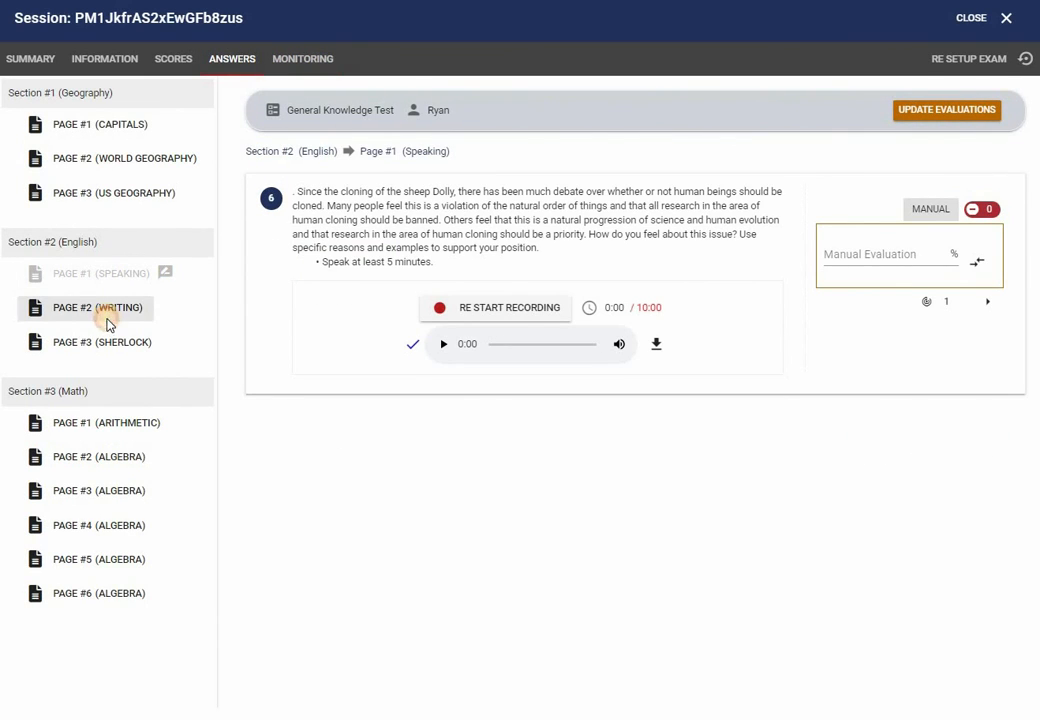
left_click(93, 128)
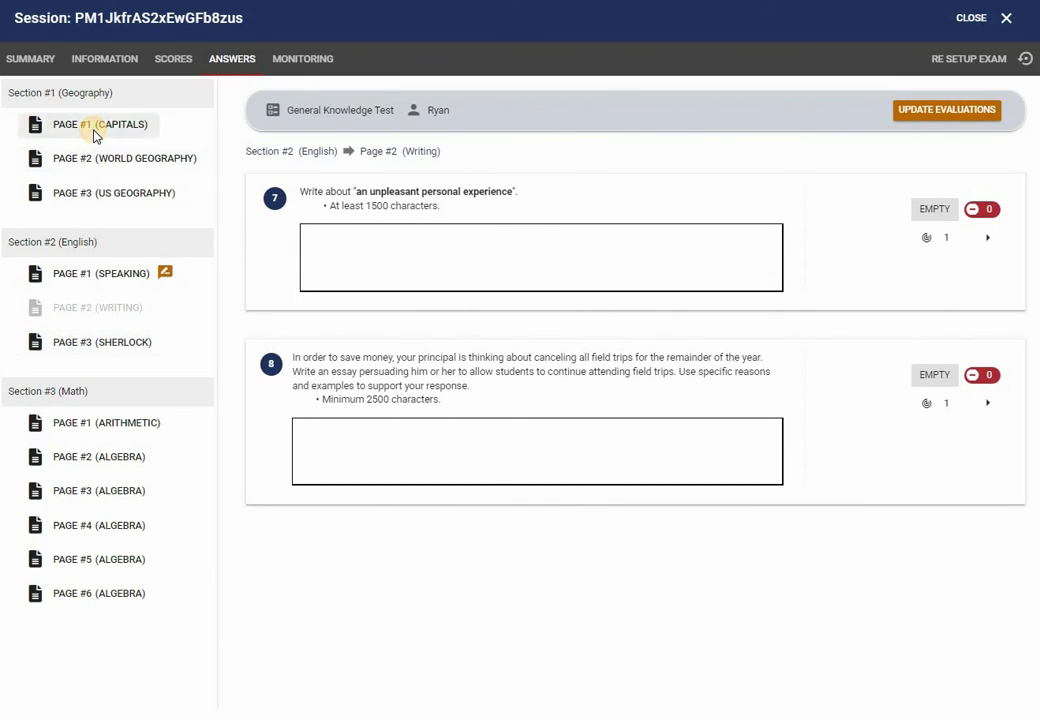
left_click(92, 170)
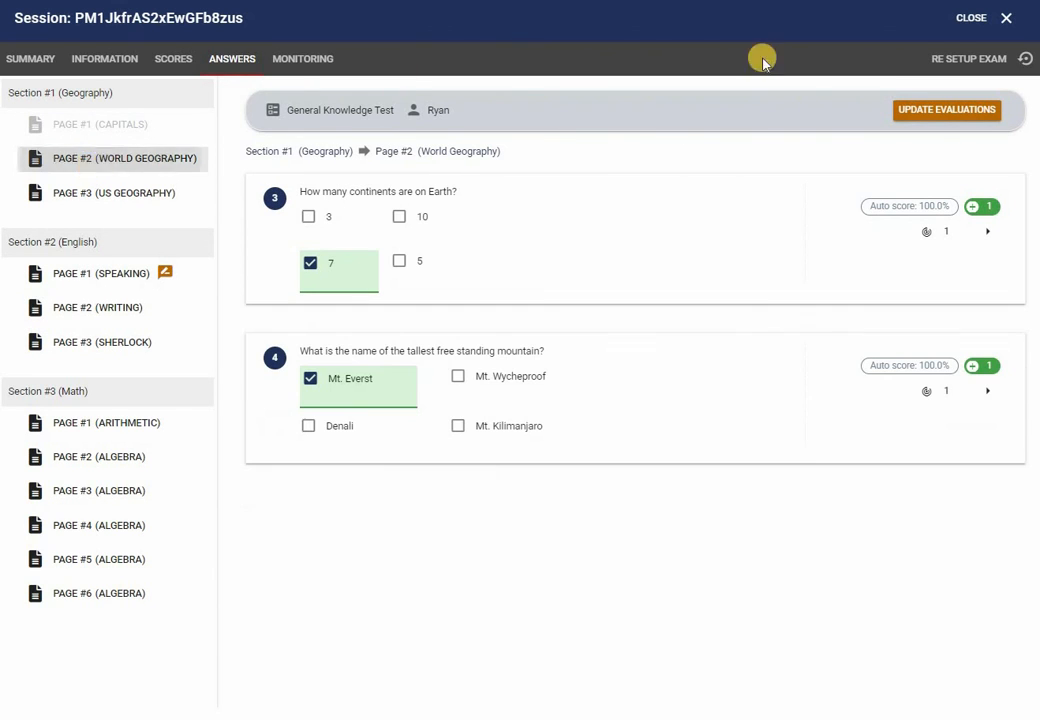
Close the session report and reload the task's candidate list with per-test Scores columns shown
left_click(975, 18)
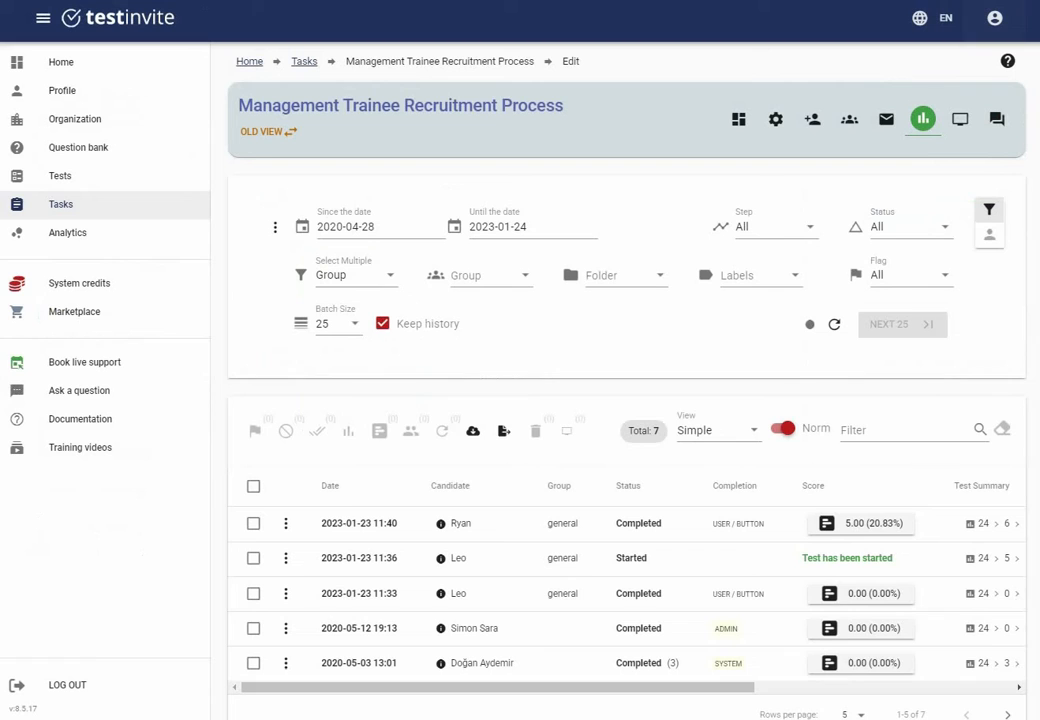
left_click(851, 120)
left_click(847, 216)
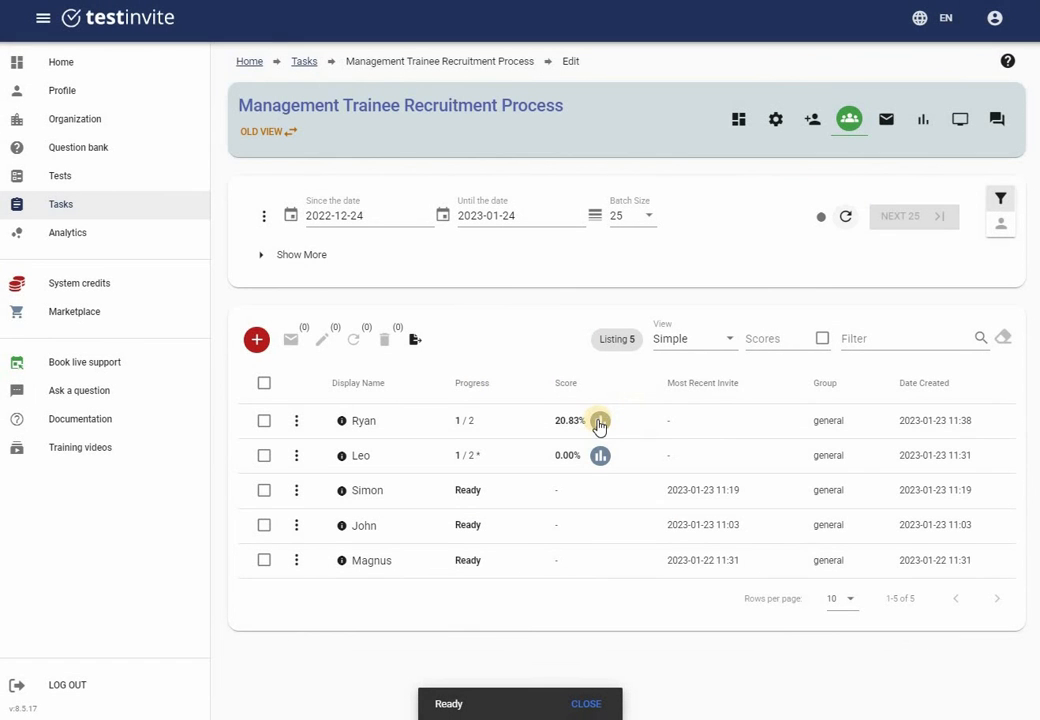
left_click(821, 338)
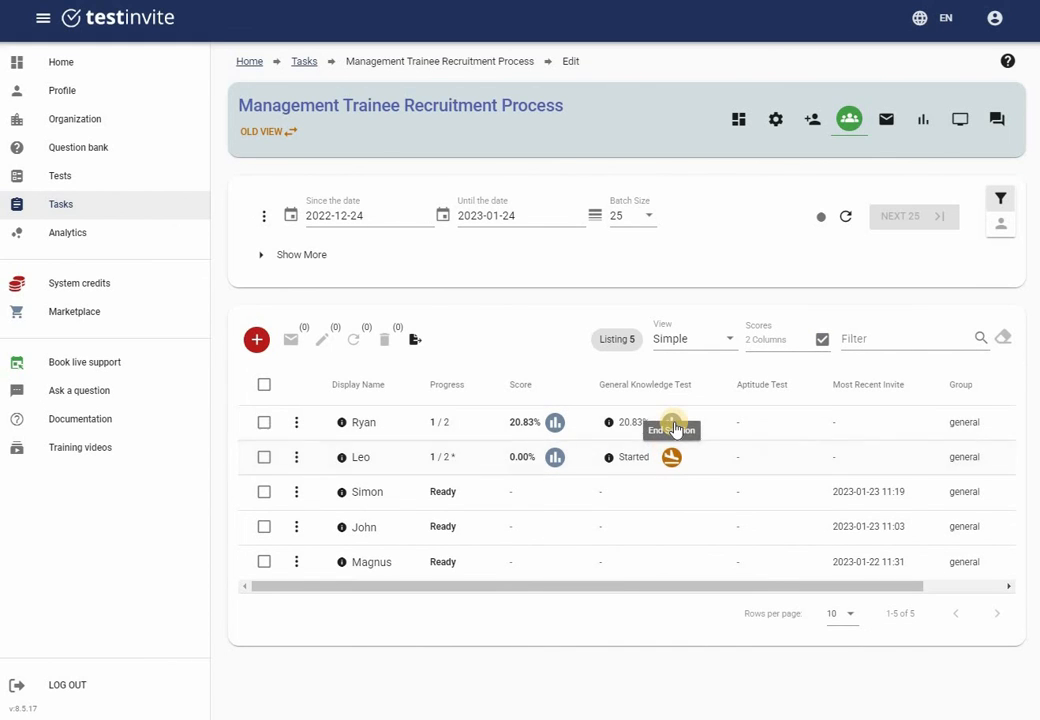
Review the first candidate's Information > Interactions log, then return to the task Dashboard
left_click(672, 423)
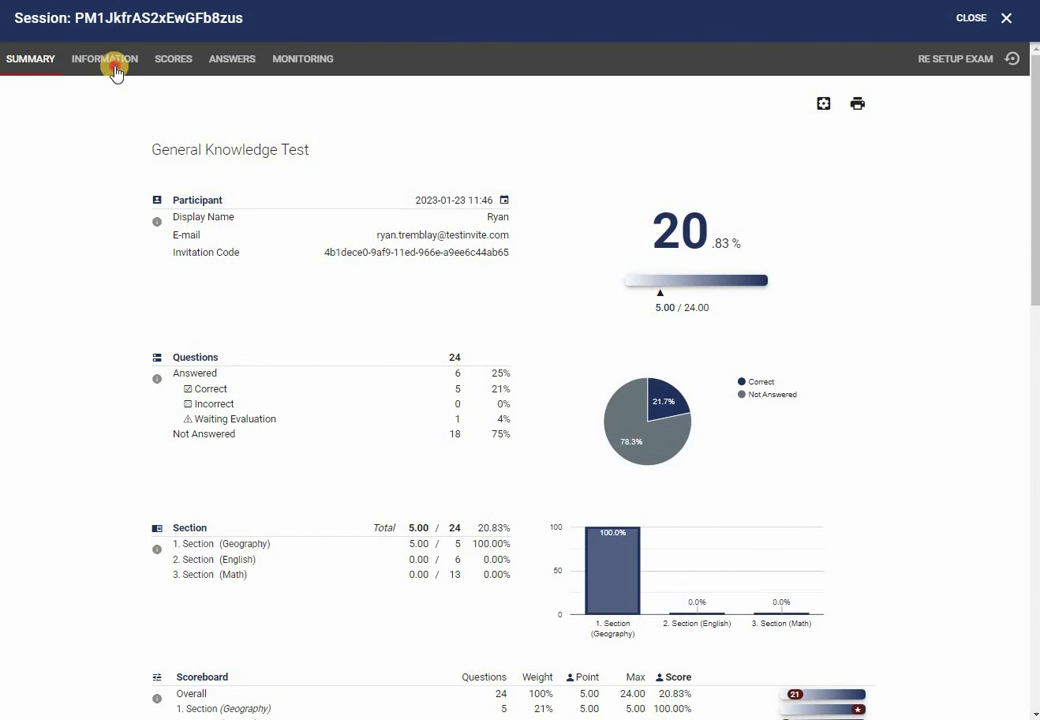
left_click(114, 68)
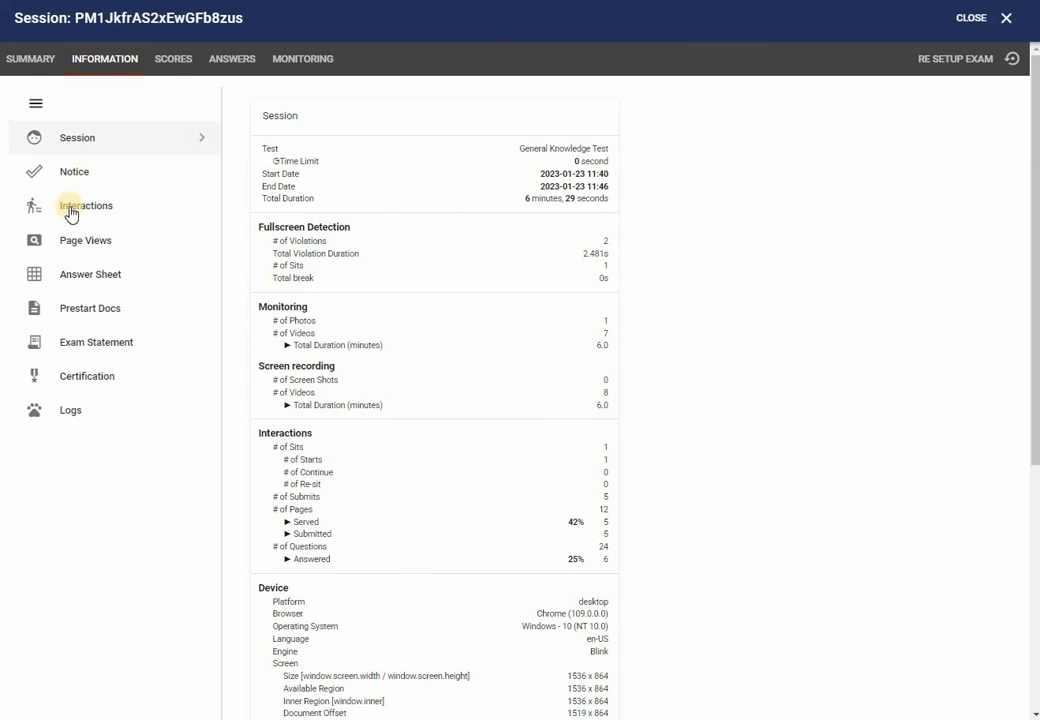
left_click(70, 213)
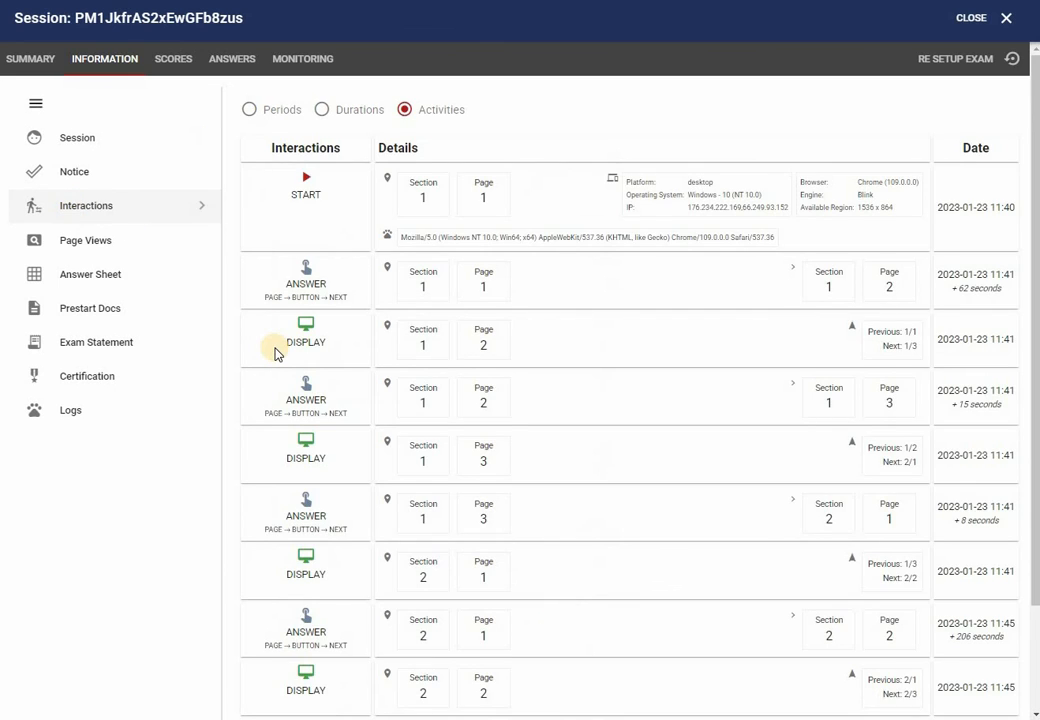
scroll(274, 353, "down", 2)
scroll(174, 327, "up", 2)
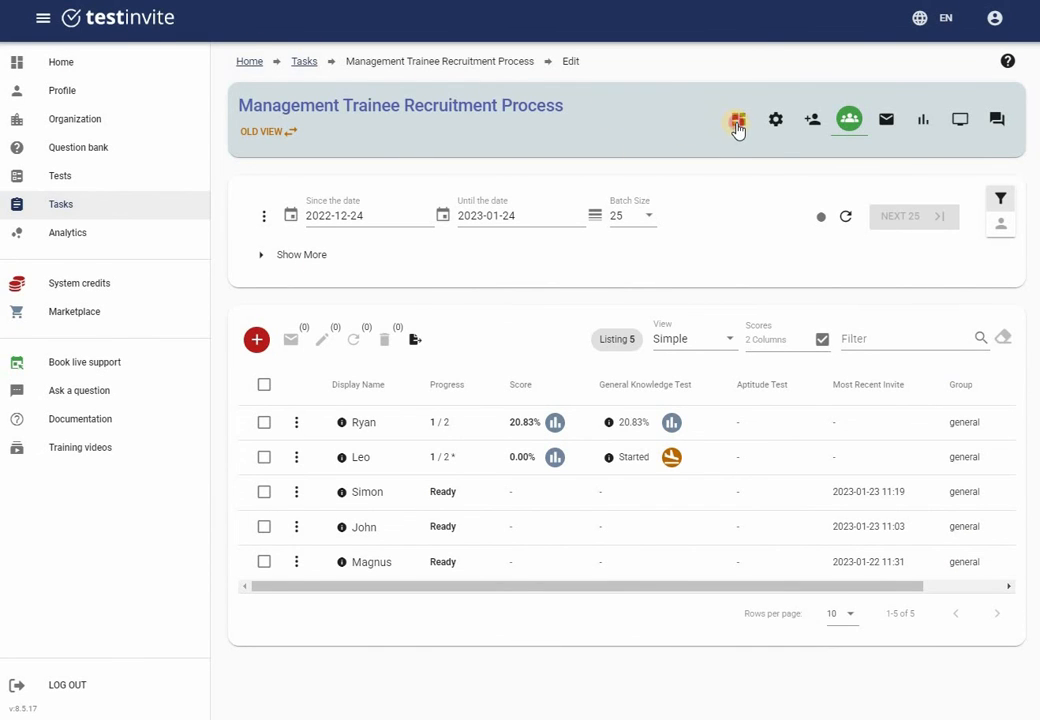
left_click(738, 128)
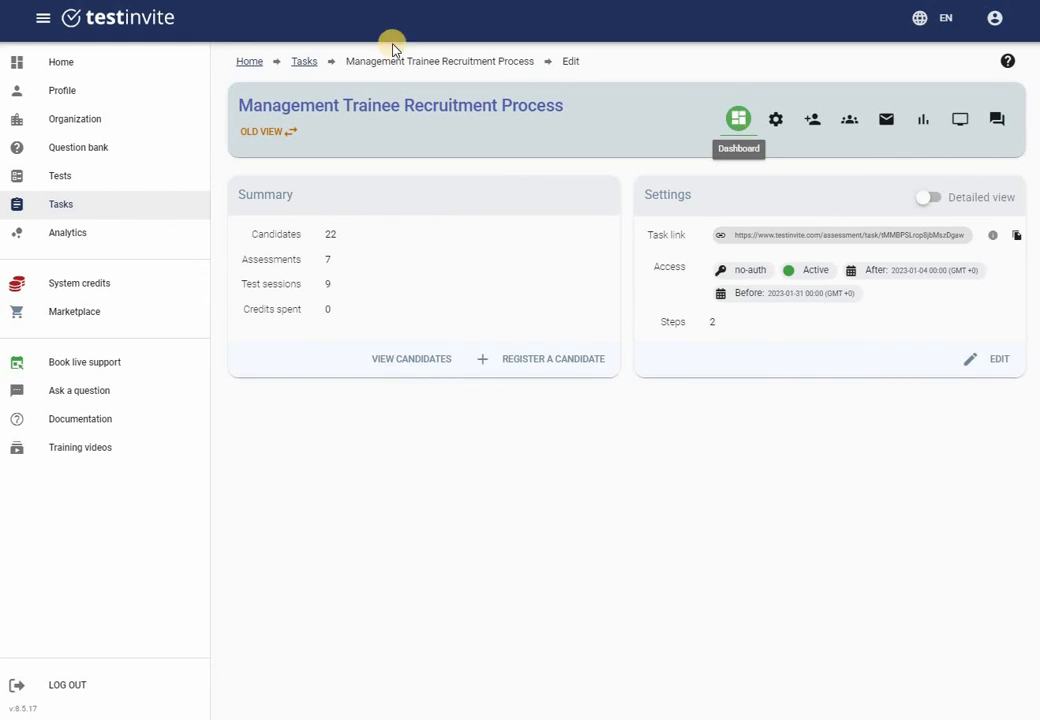